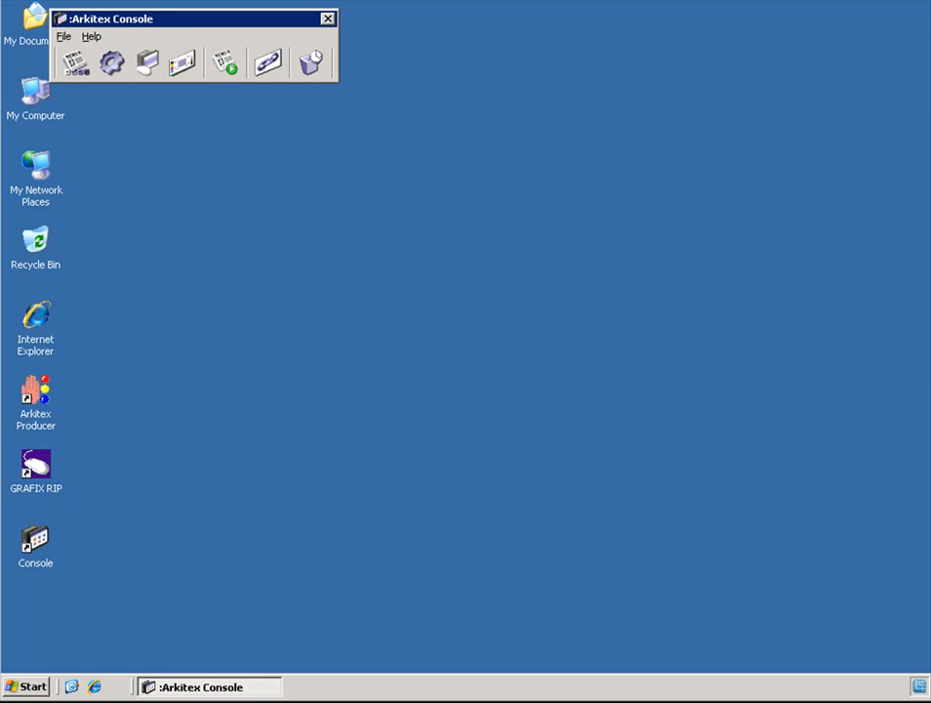
Step: Open the Publication Builder's default settings and look through the names defined for editions, zones, sections and books
click(76, 62)
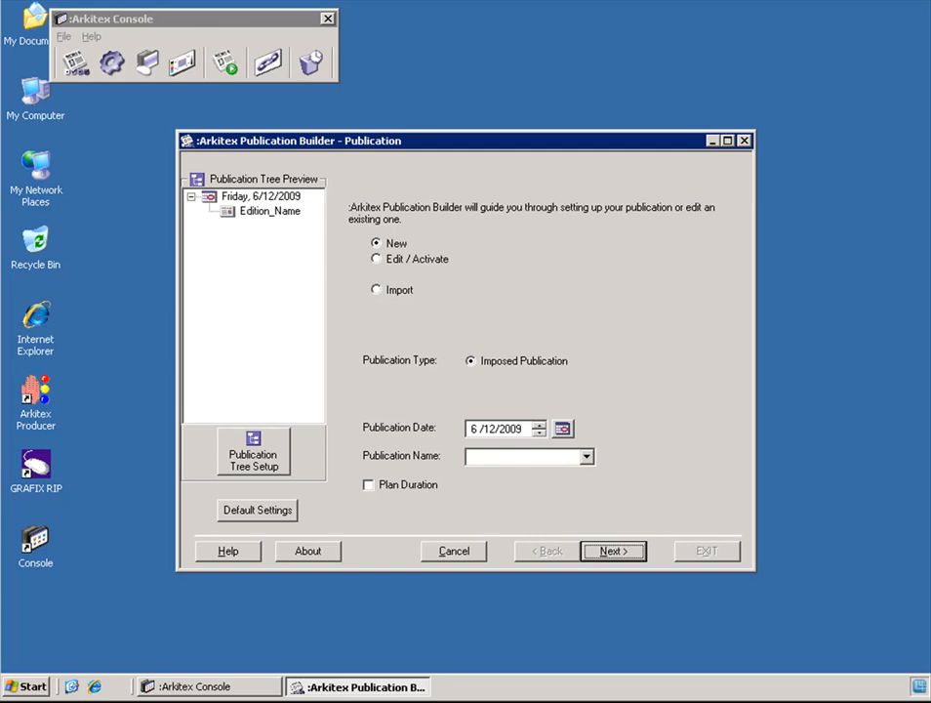
click(258, 511)
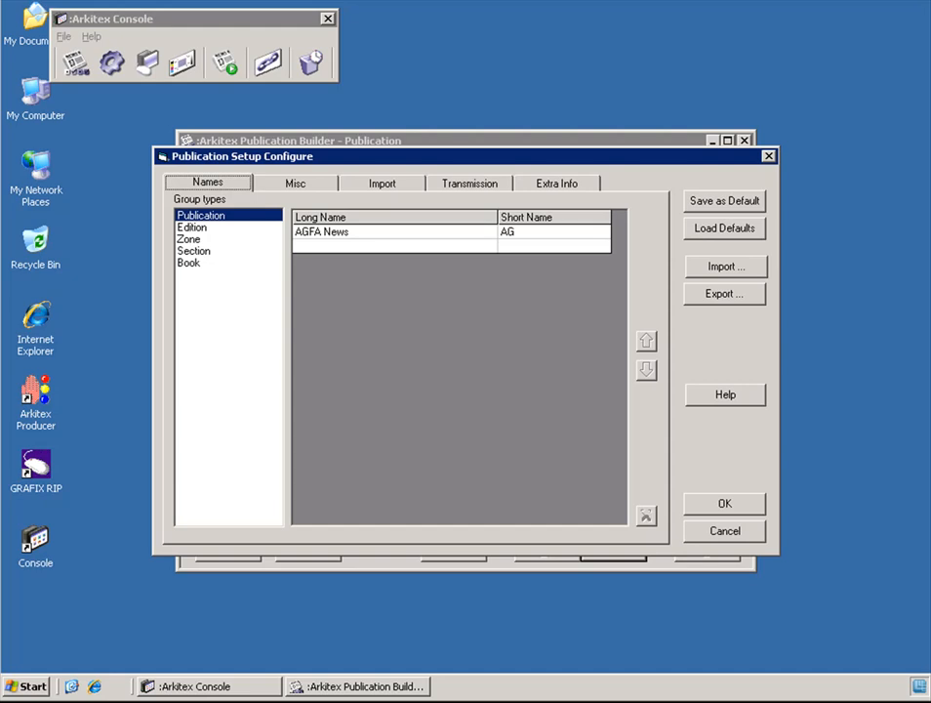
click(192, 227)
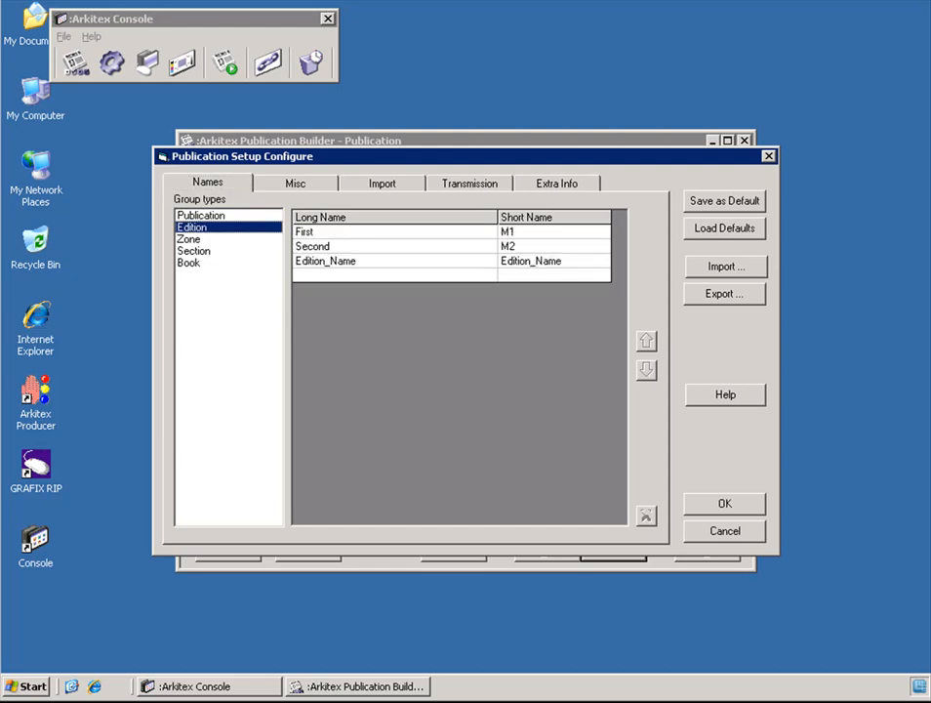
click(189, 239)
click(195, 251)
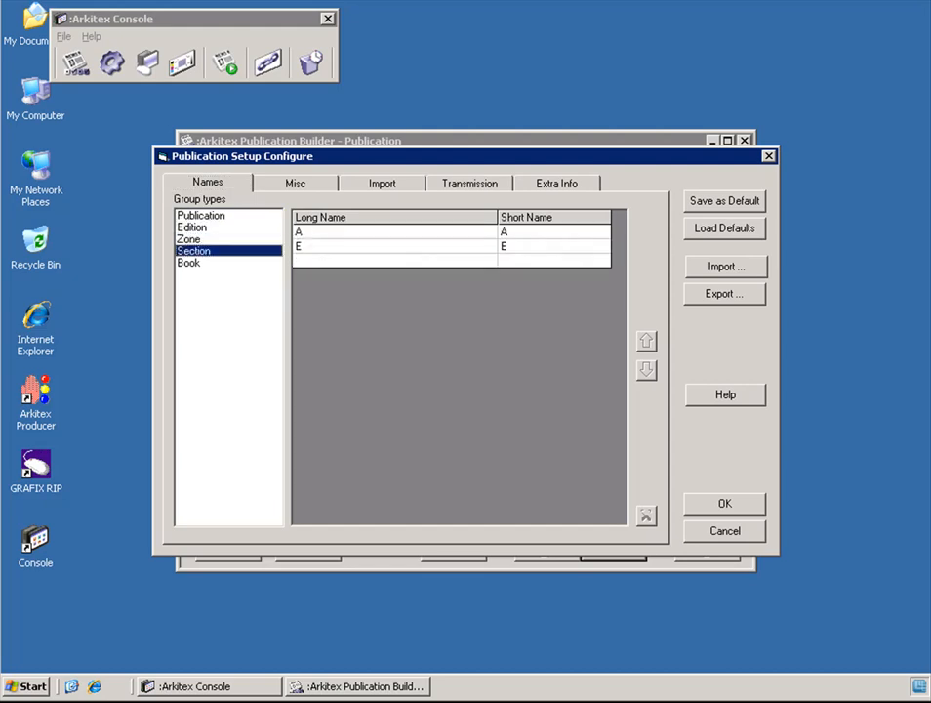
click(190, 262)
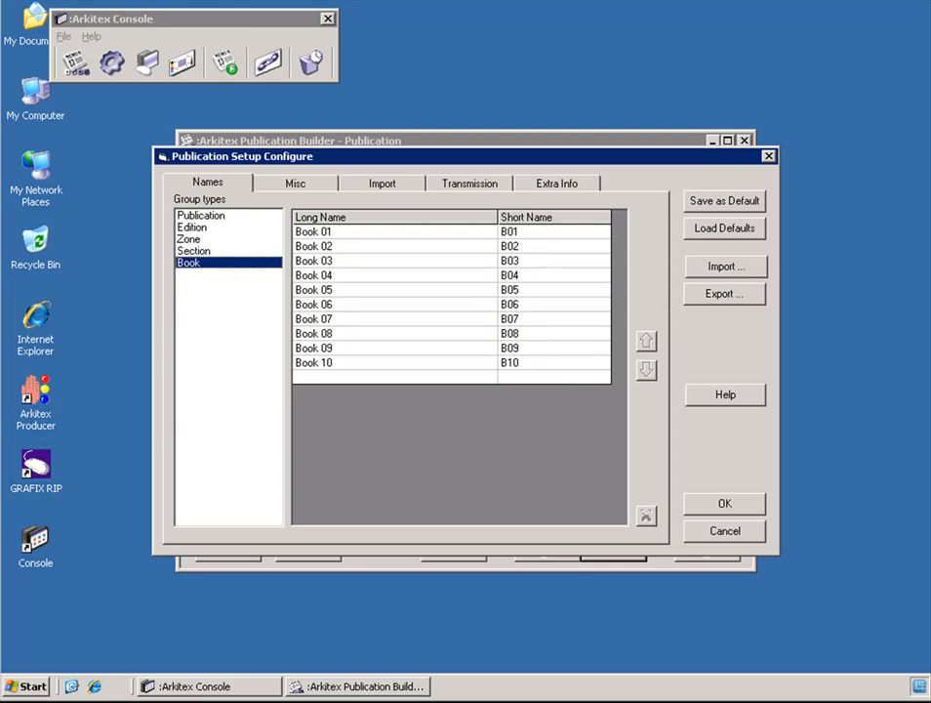
Step: Examine the long and short names defined for the Publication group type
click(201, 216)
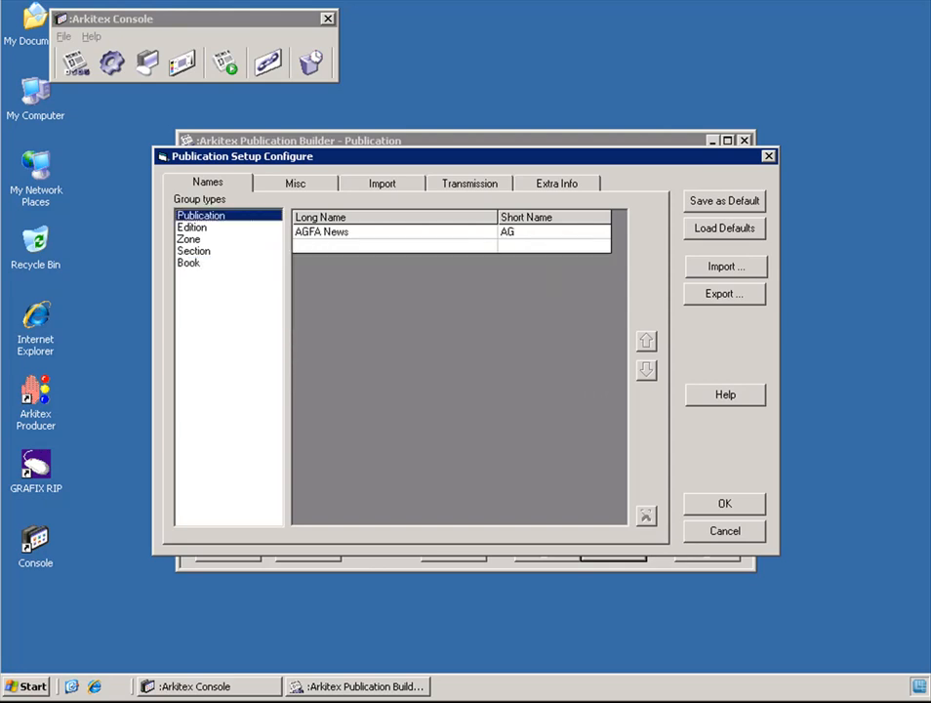
click(395, 232)
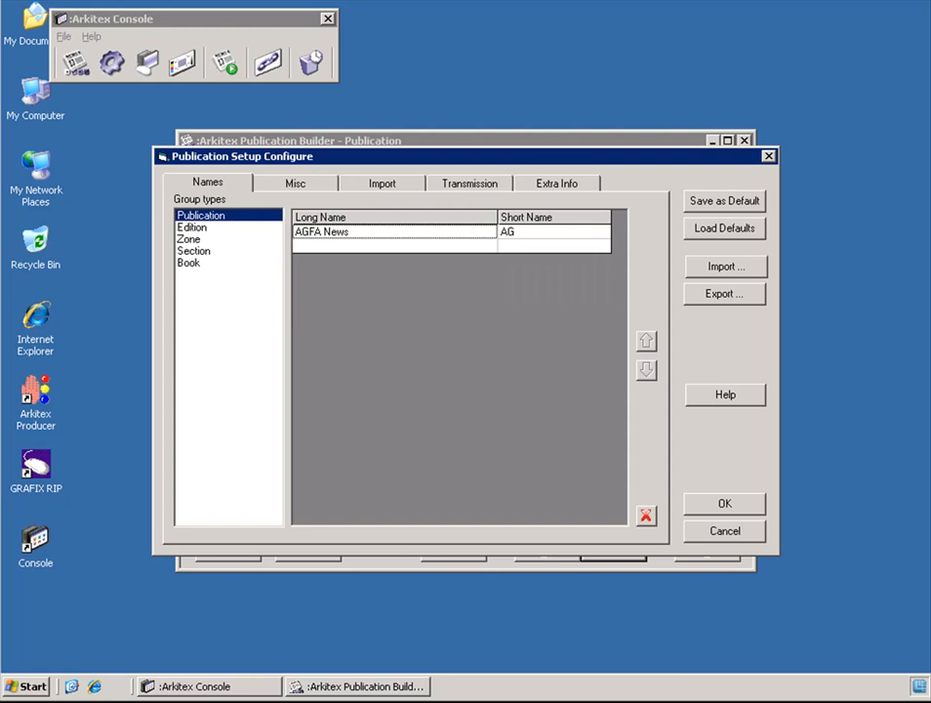
click(553, 232)
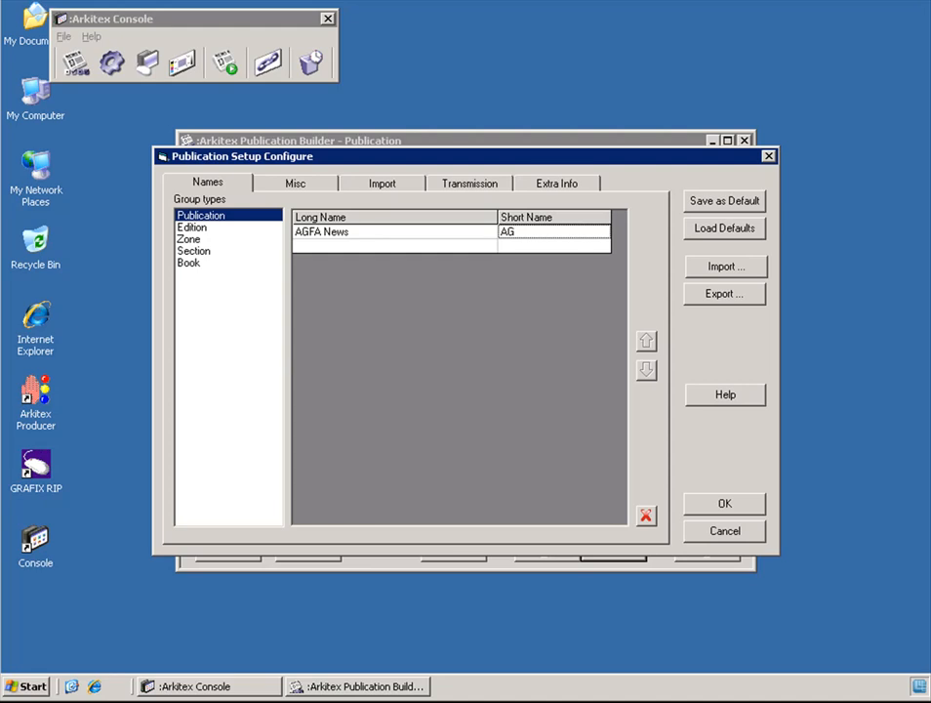
click(394, 232)
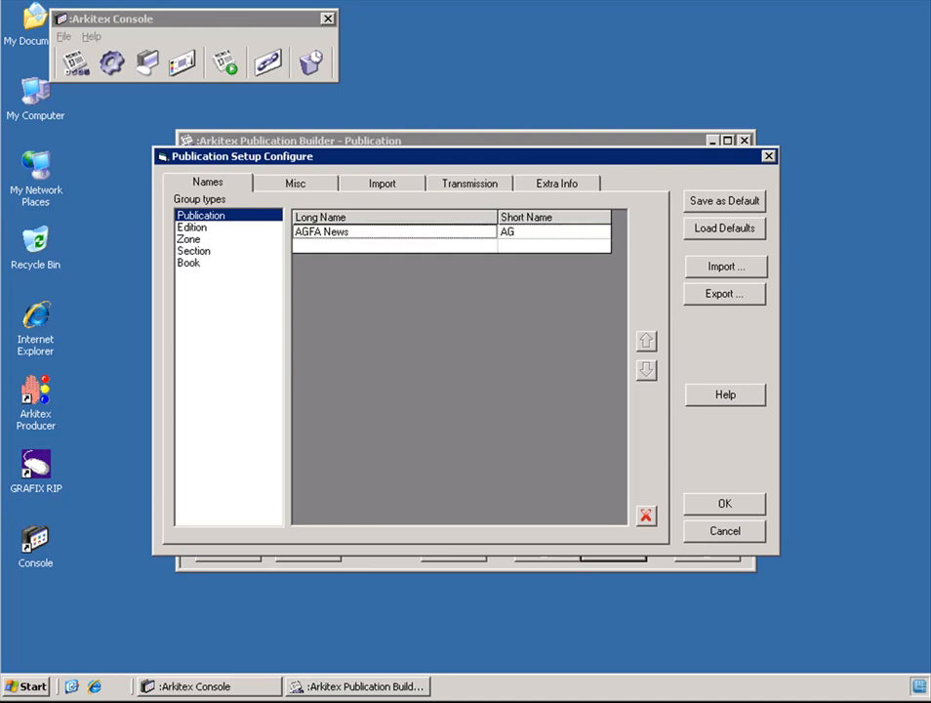
click(553, 232)
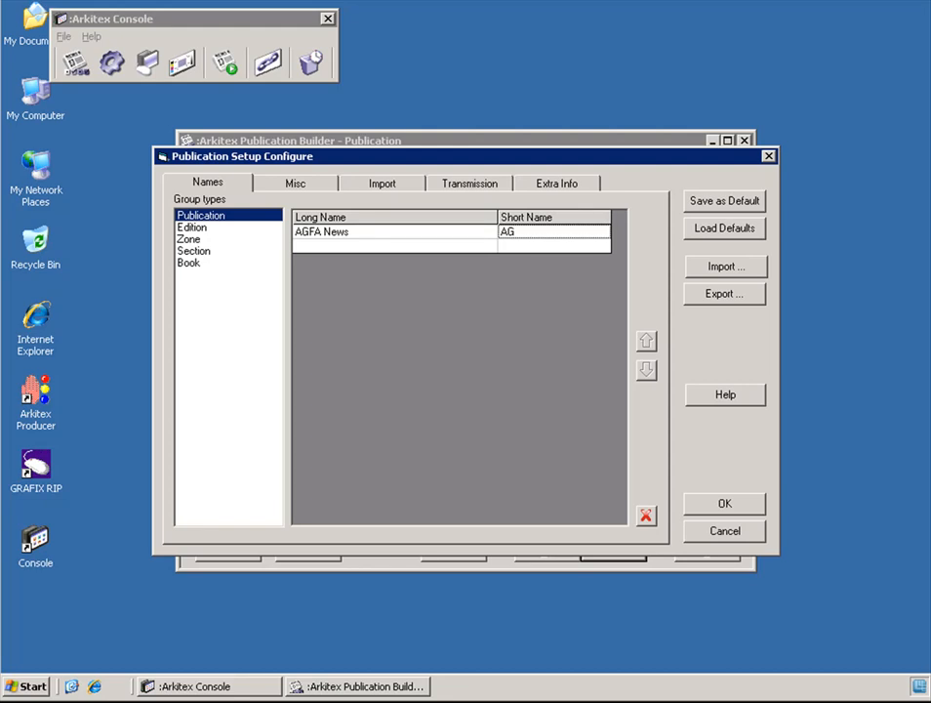
Step: Examine the long and short names of the First and Second entries in the Edition group type
click(192, 228)
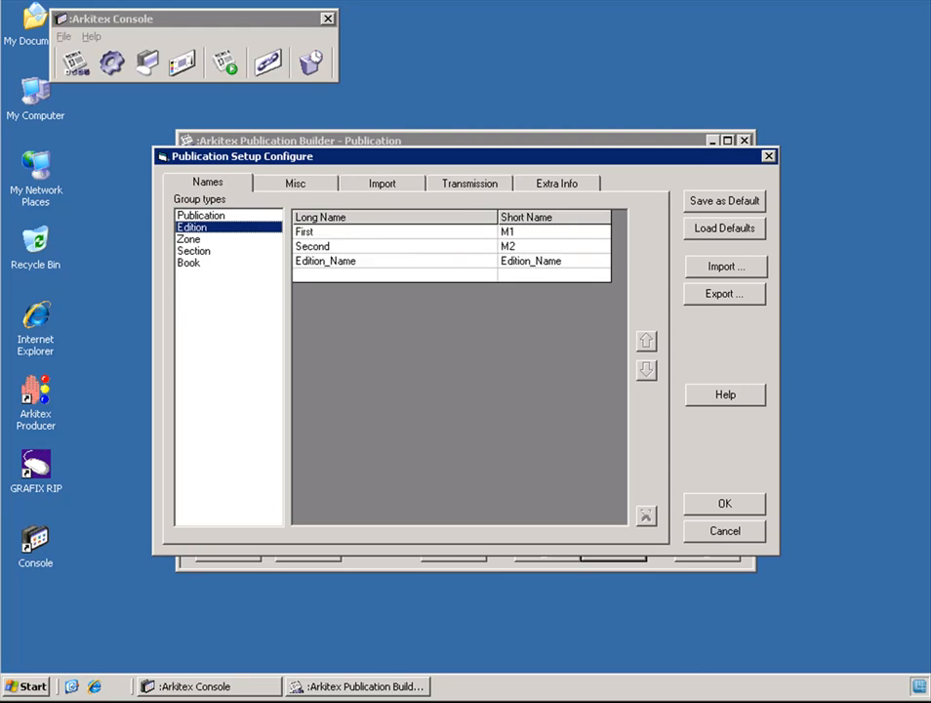
click(370, 232)
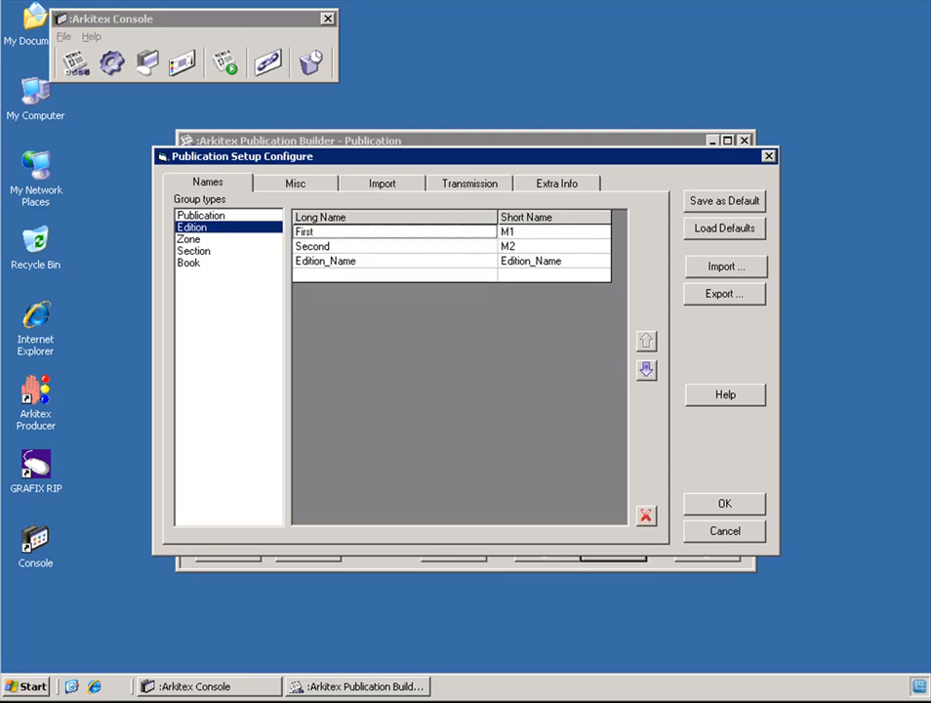
click(554, 233)
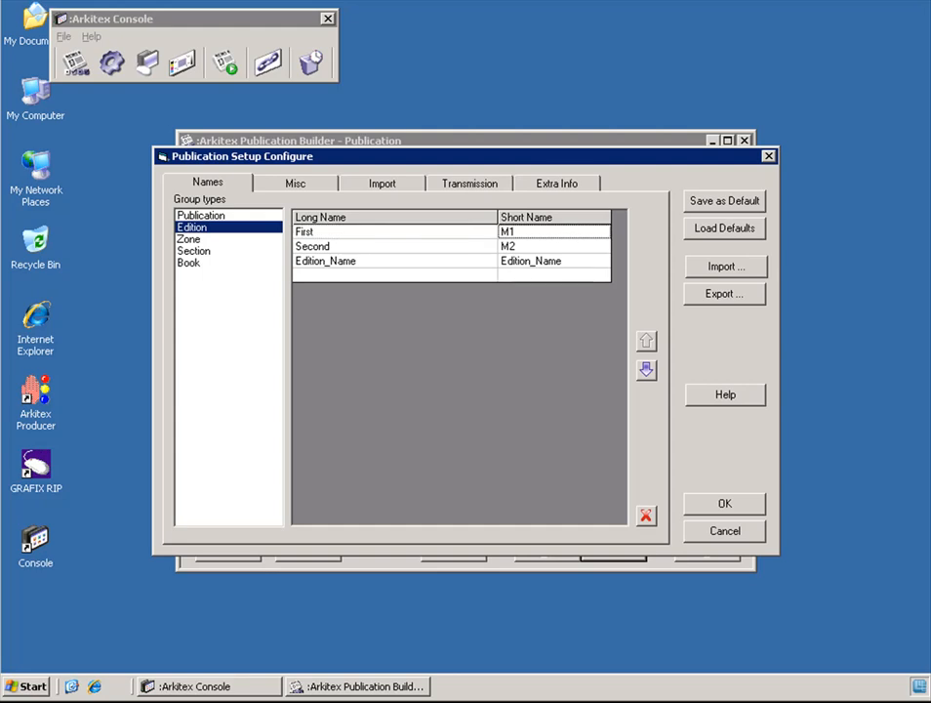
click(395, 246)
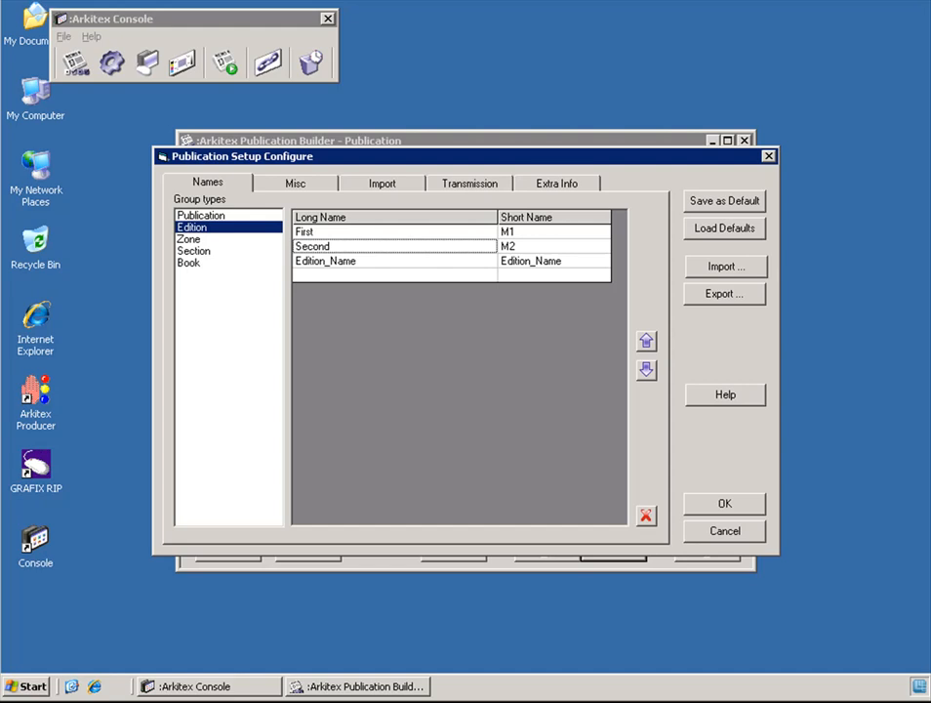
Step: Check the long and short names of sections A and E in the Section group type
click(194, 251)
click(394, 232)
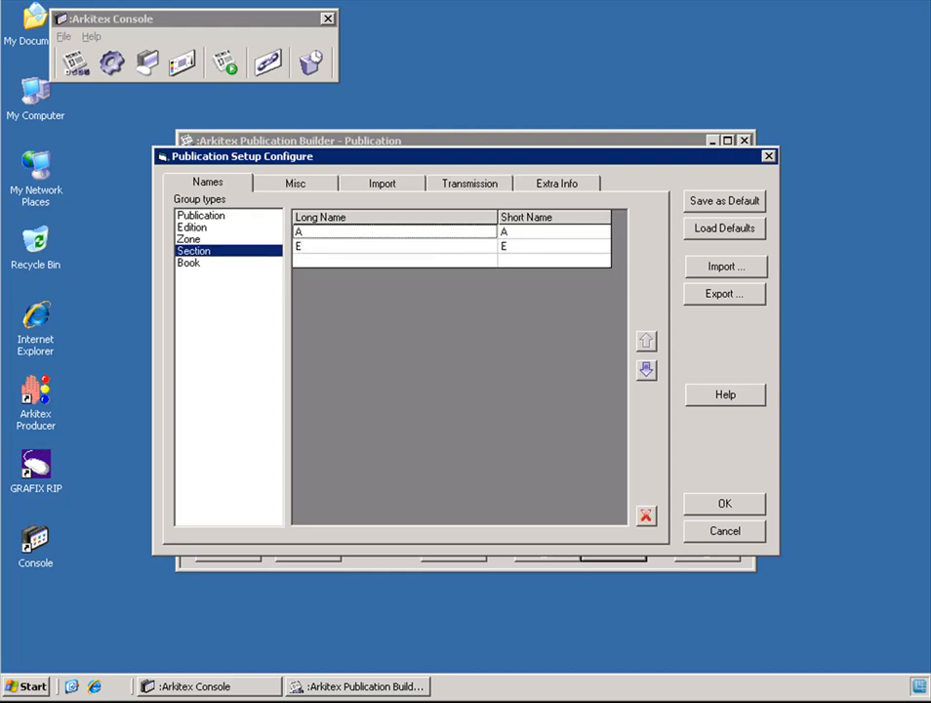
click(553, 232)
click(394, 247)
click(553, 247)
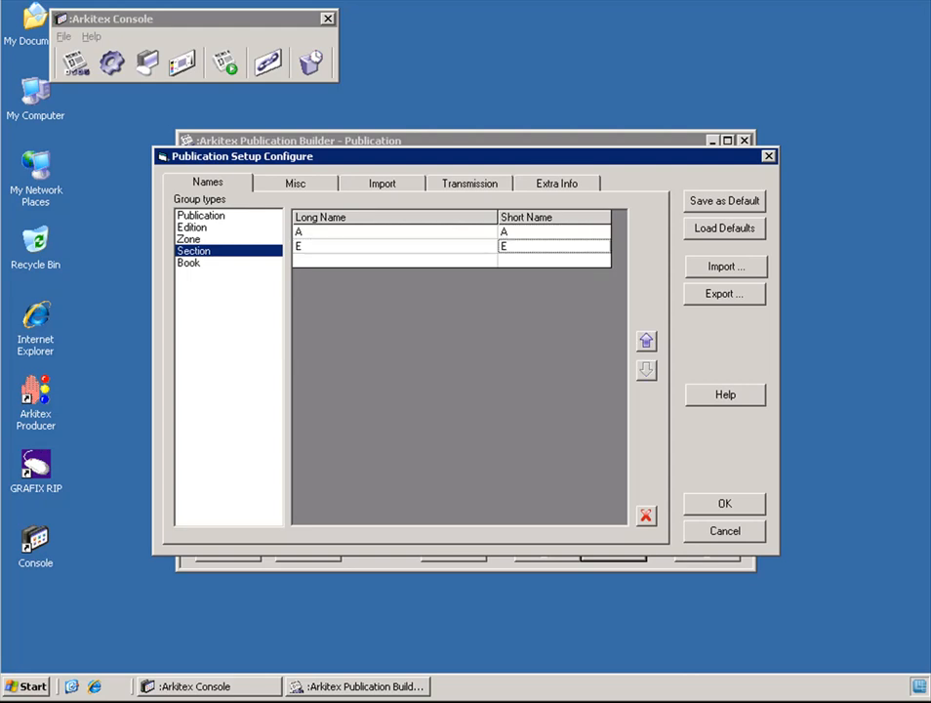
Step: Review the miscellaneous settings' default date format and the date codes available for it, without choosing one
click(296, 183)
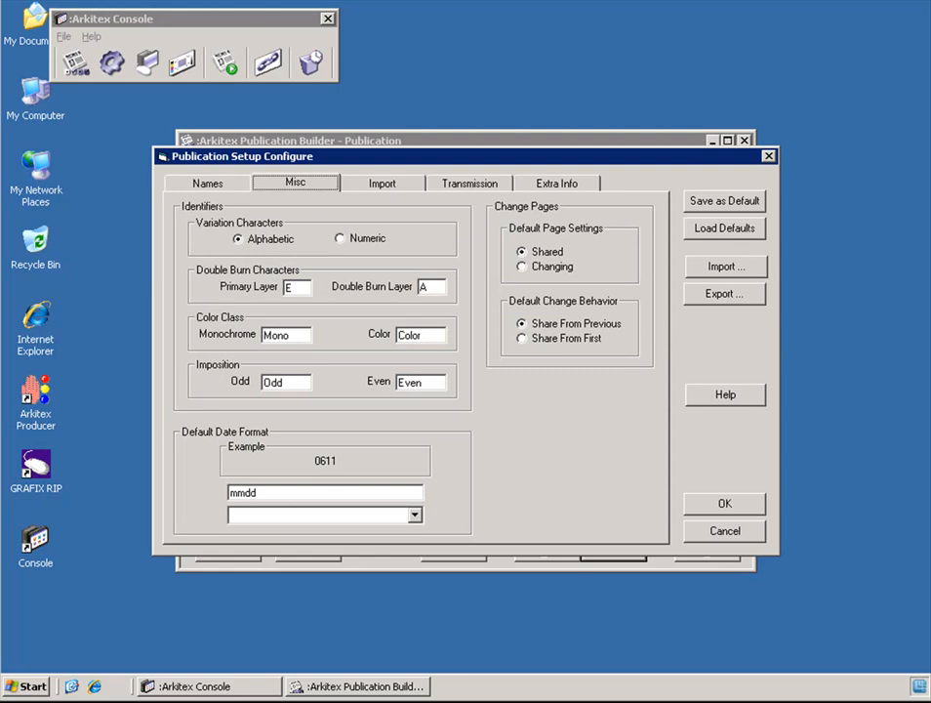
click(259, 492)
click(415, 515)
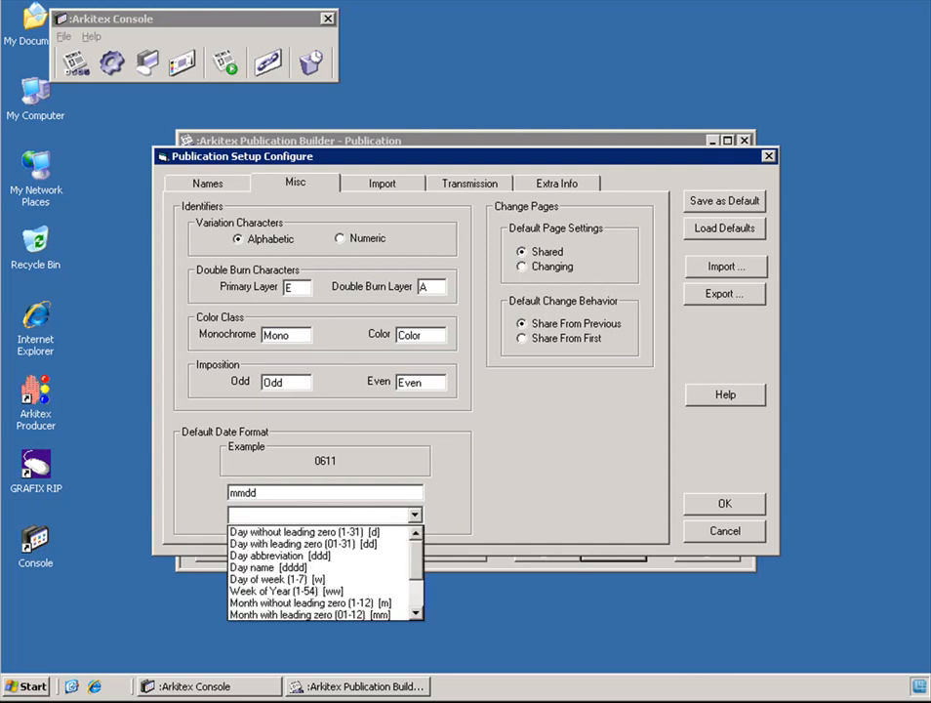
scroll(322, 573, down, 2)
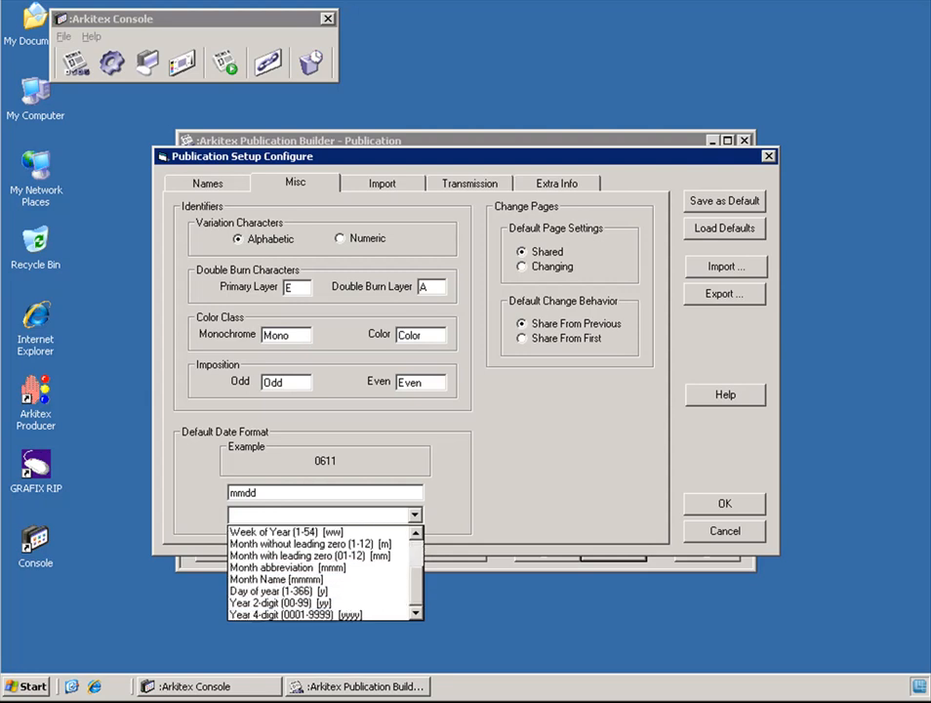
scroll(322, 573, up, 2)
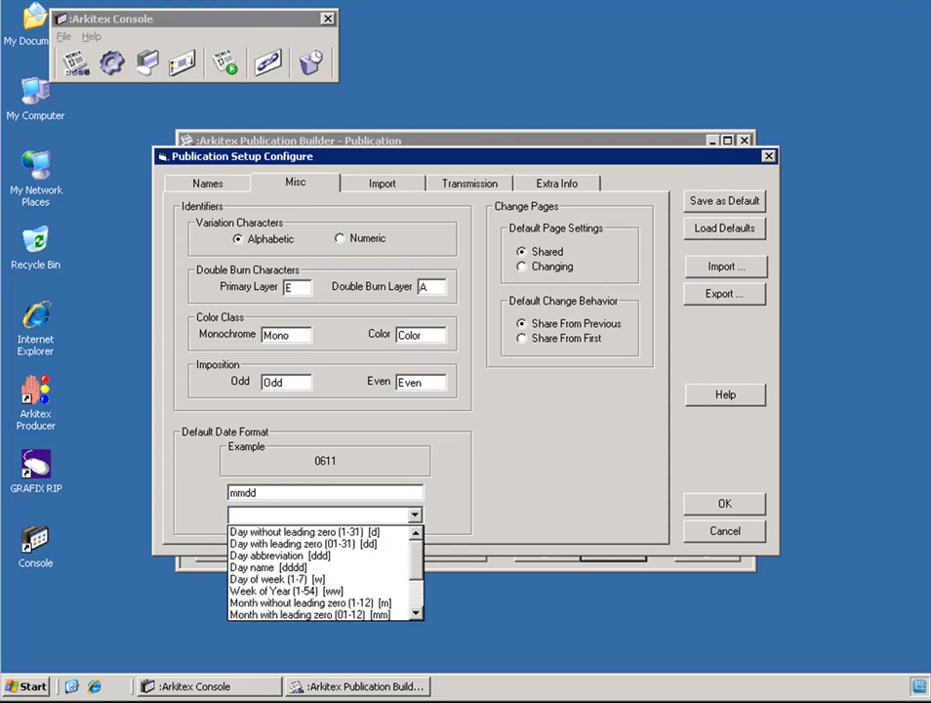
key(Escape)
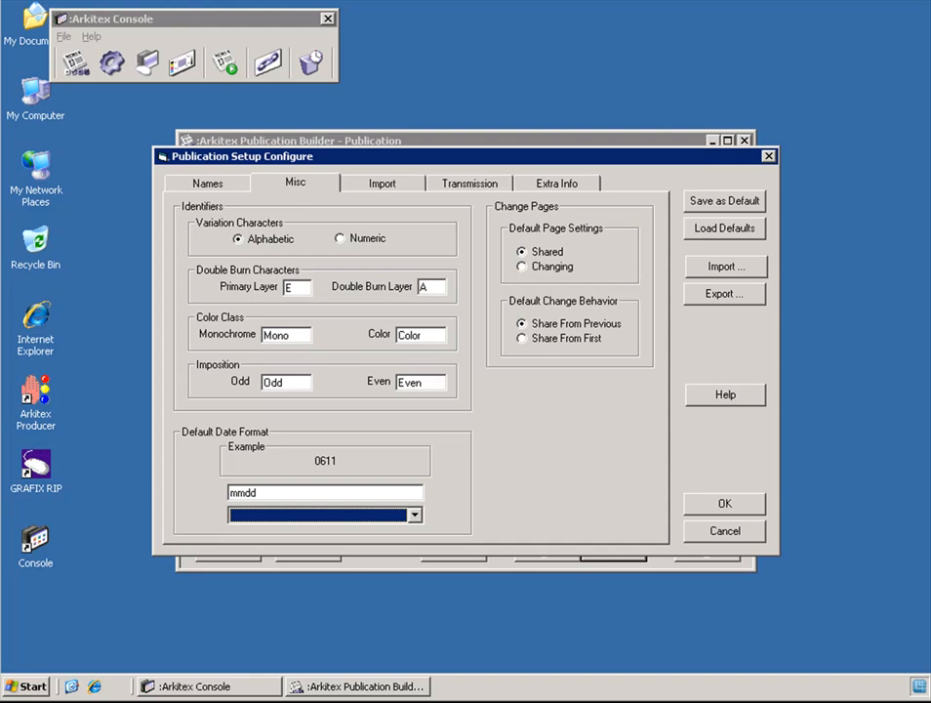
Step: Save the publication setup configuration as the default and accept it
click(724, 201)
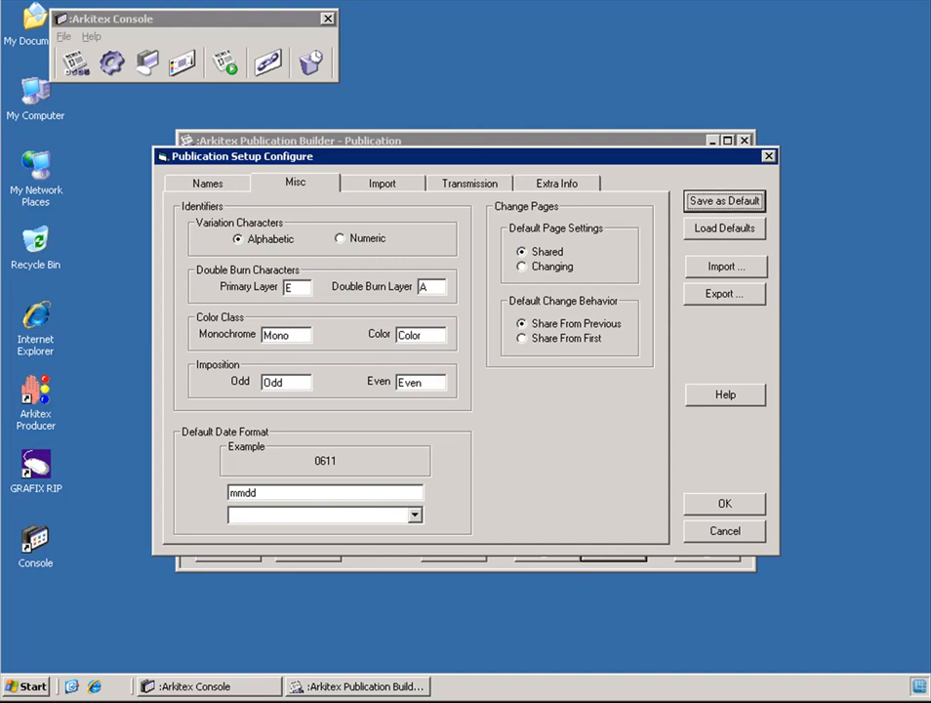
click(724, 504)
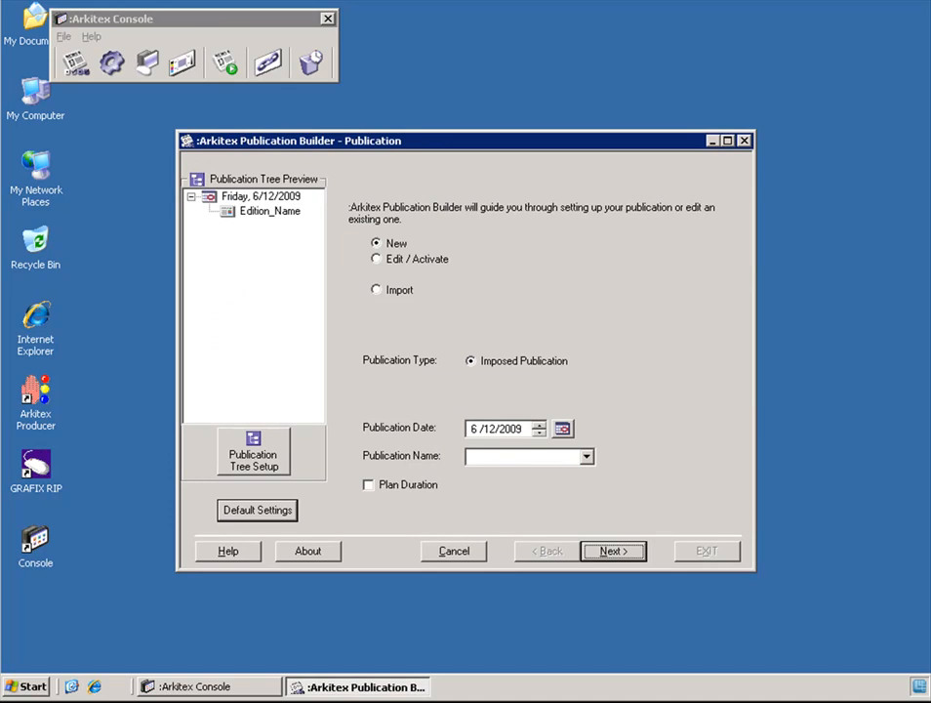
Step: Set up the publication tree for AGFA News with the Edition–Section structure, including edition First and section E
click(253, 452)
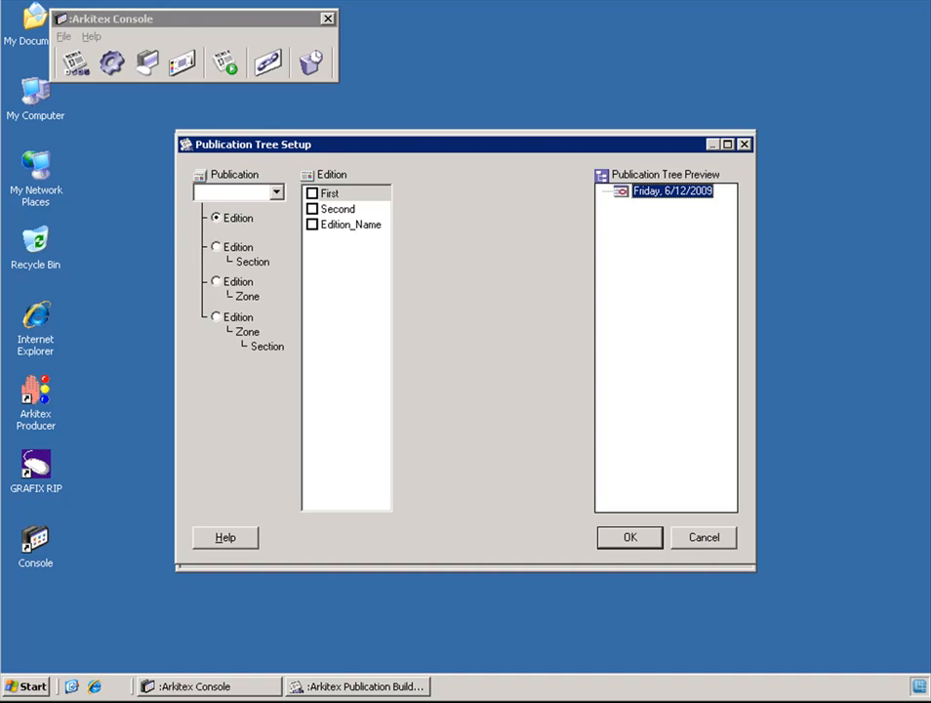
click(277, 193)
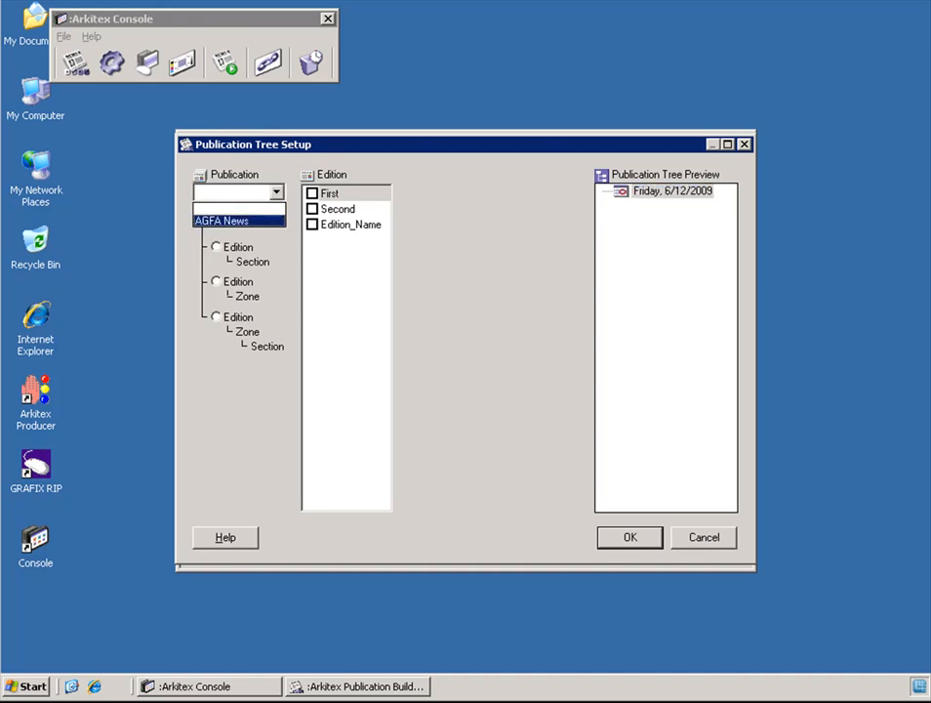
click(222, 221)
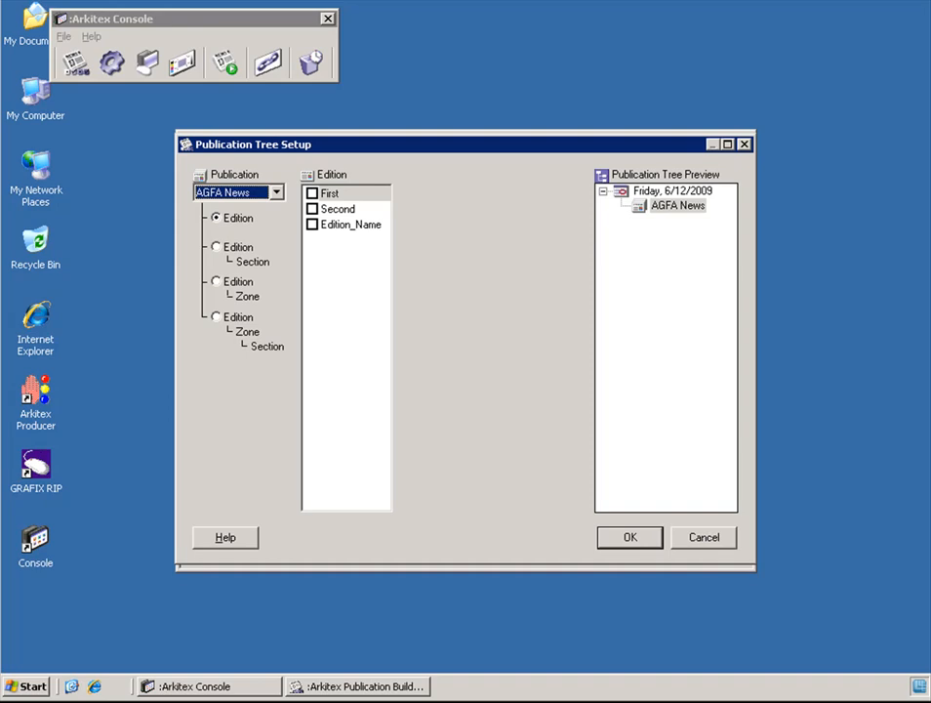
click(217, 246)
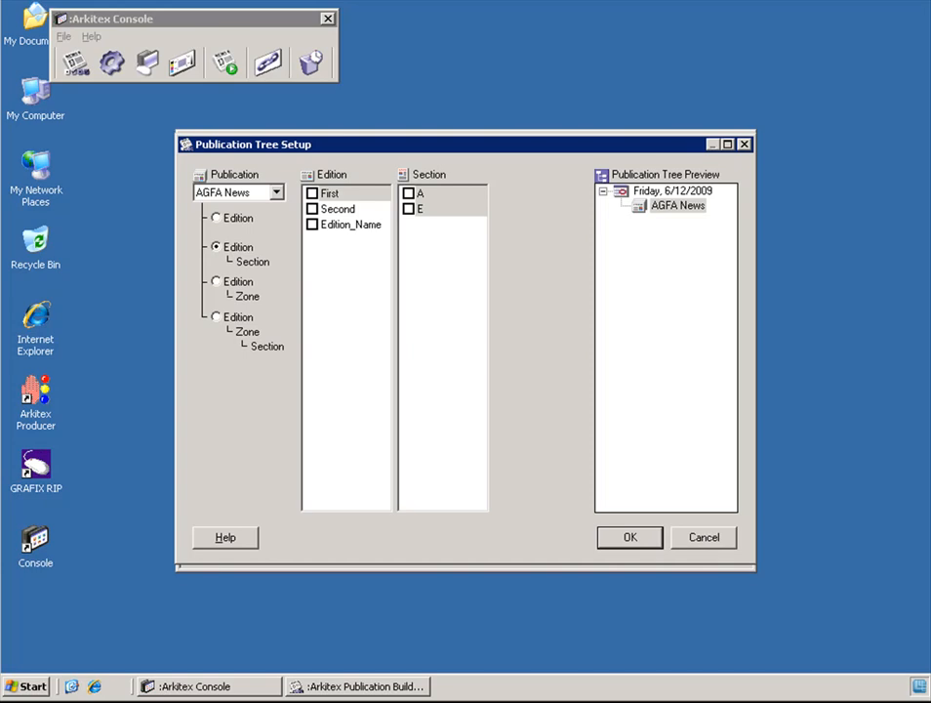
click(312, 193)
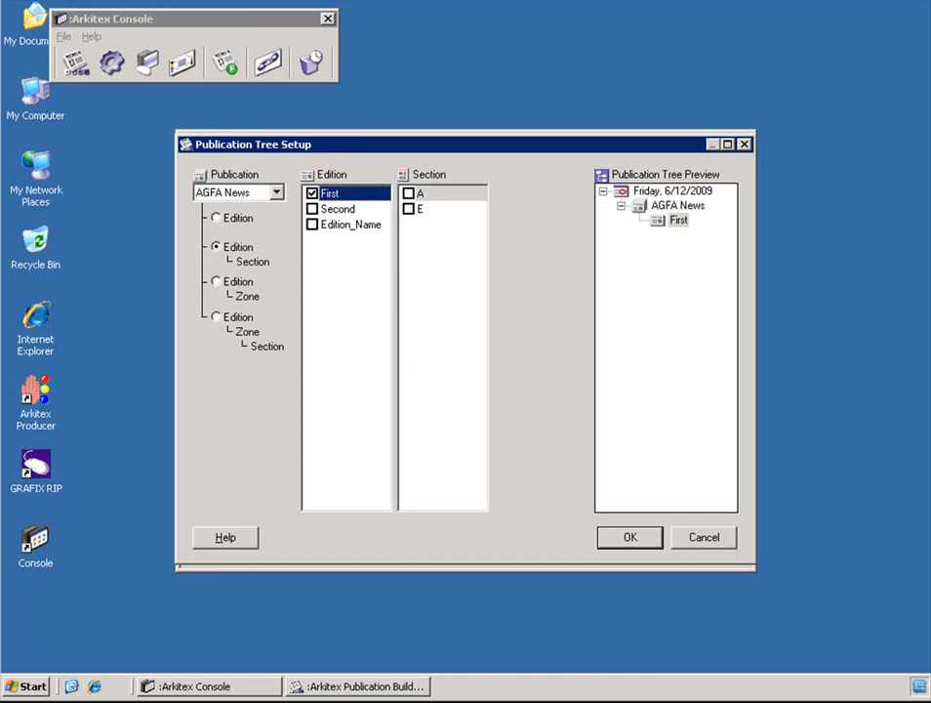
click(409, 209)
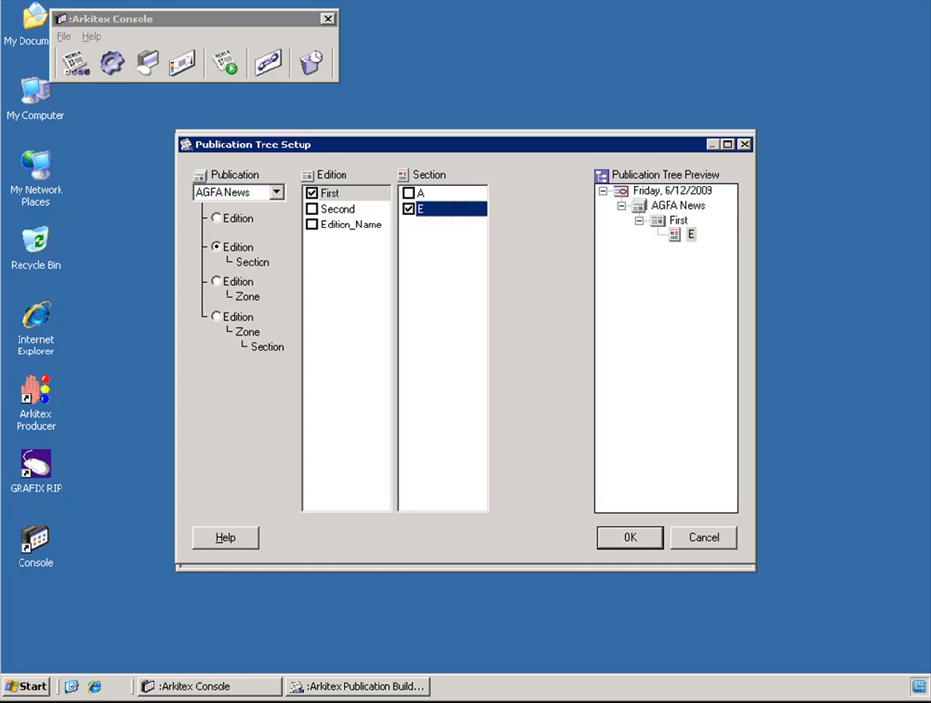
click(629, 537)
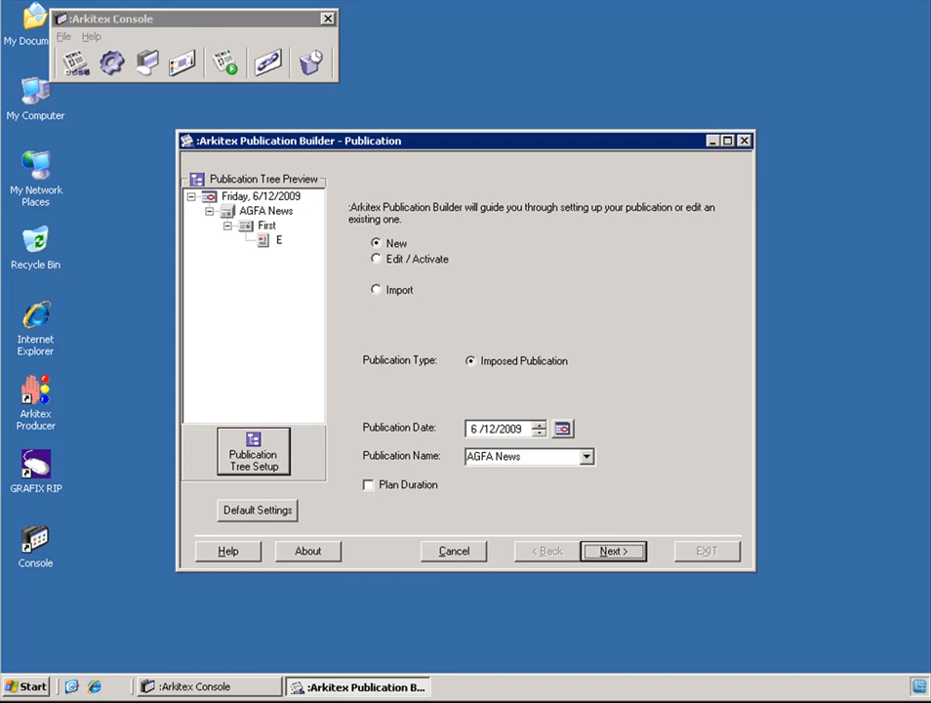
Step: Pick June 12, 2009 as the publication date and continue to the naming settings
click(563, 428)
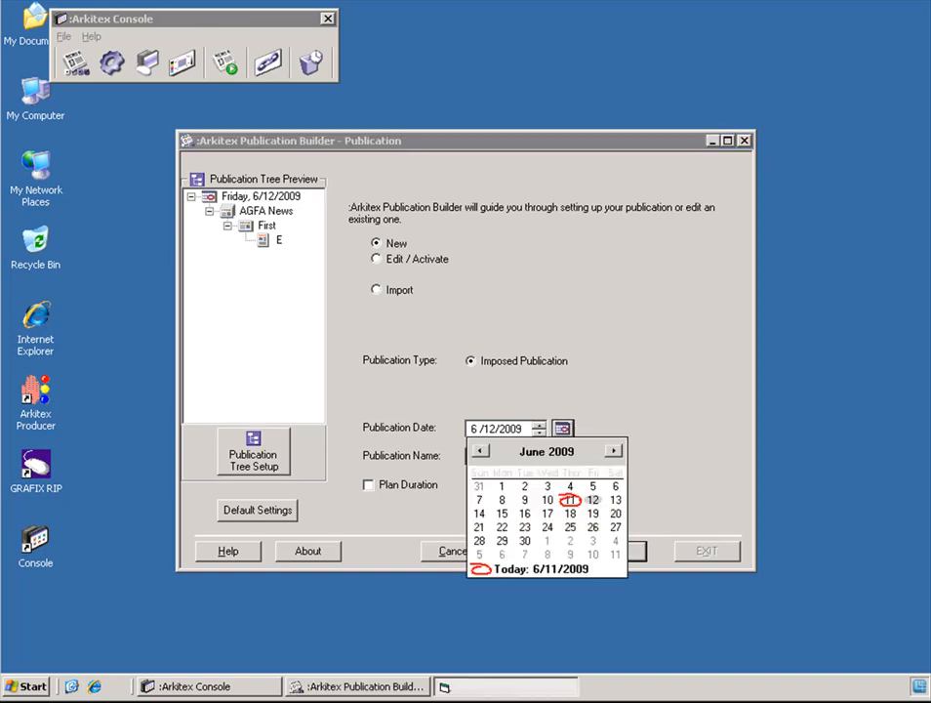
click(593, 499)
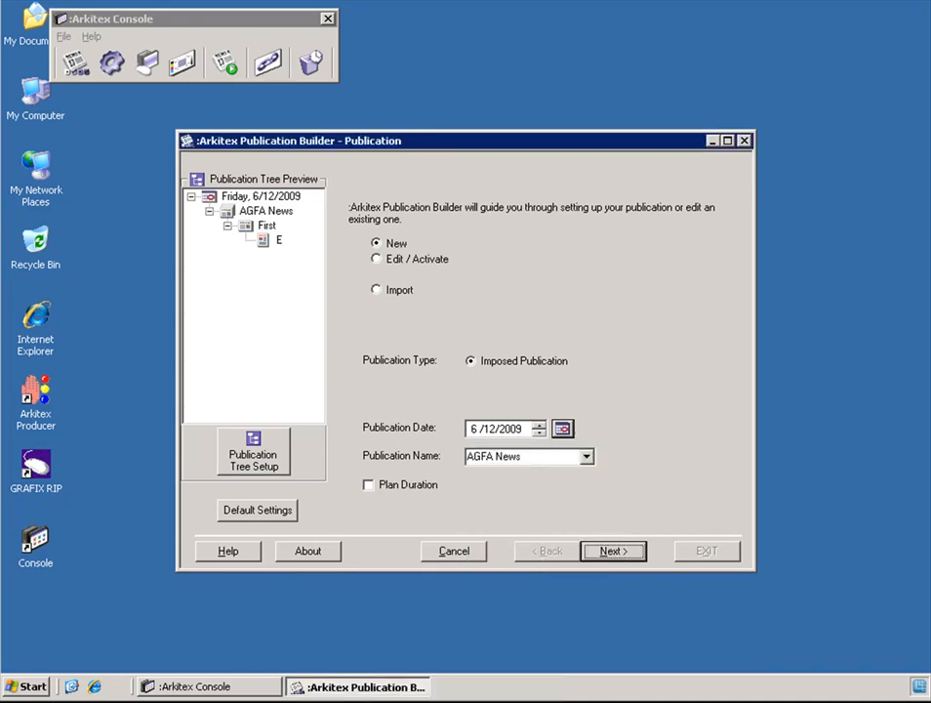
key(Return)
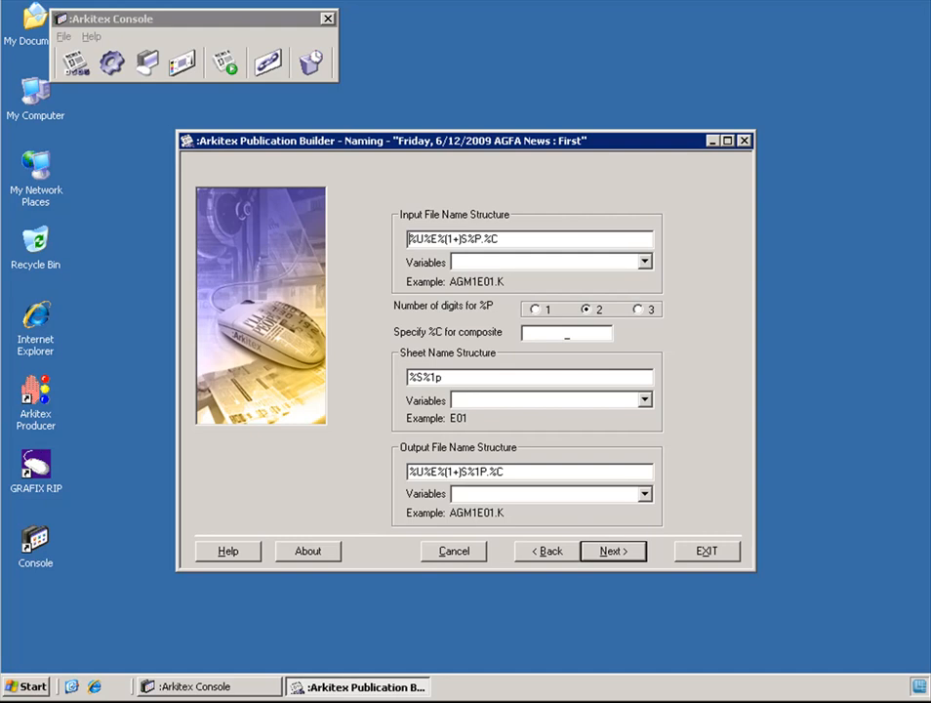
Step: Review the variables available for the input file name structure without choosing one
click(645, 262)
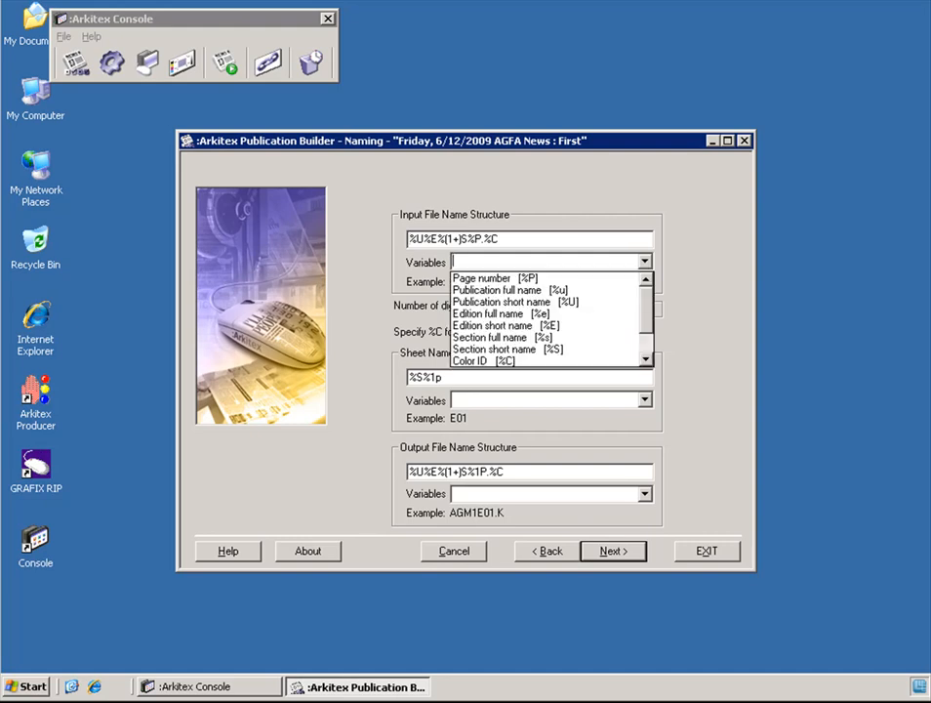
scroll(547, 319, down, 3)
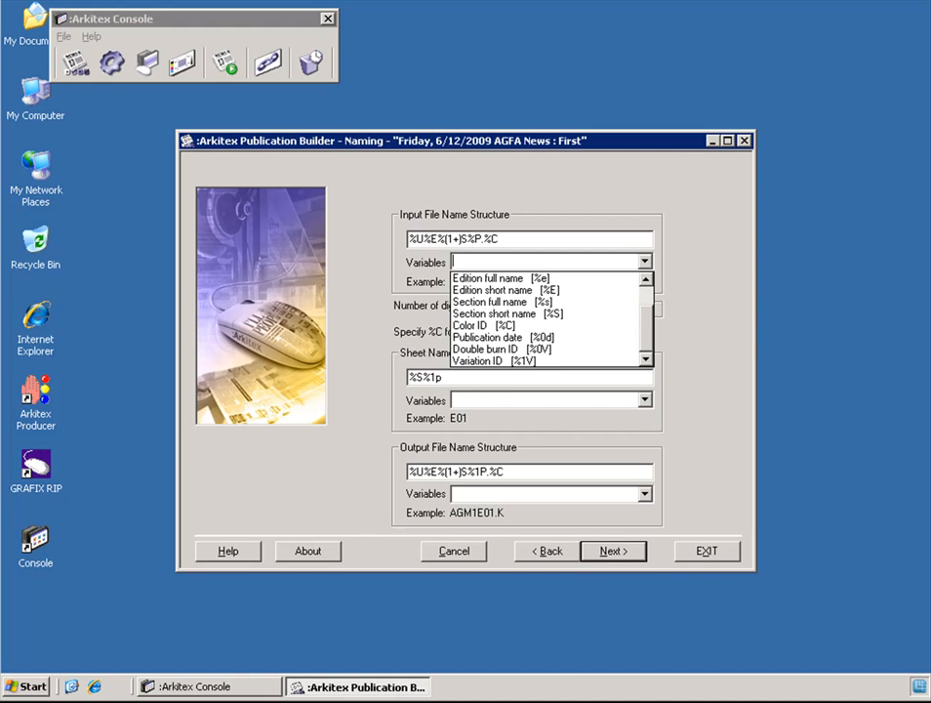
scroll(547, 319, up, 3)
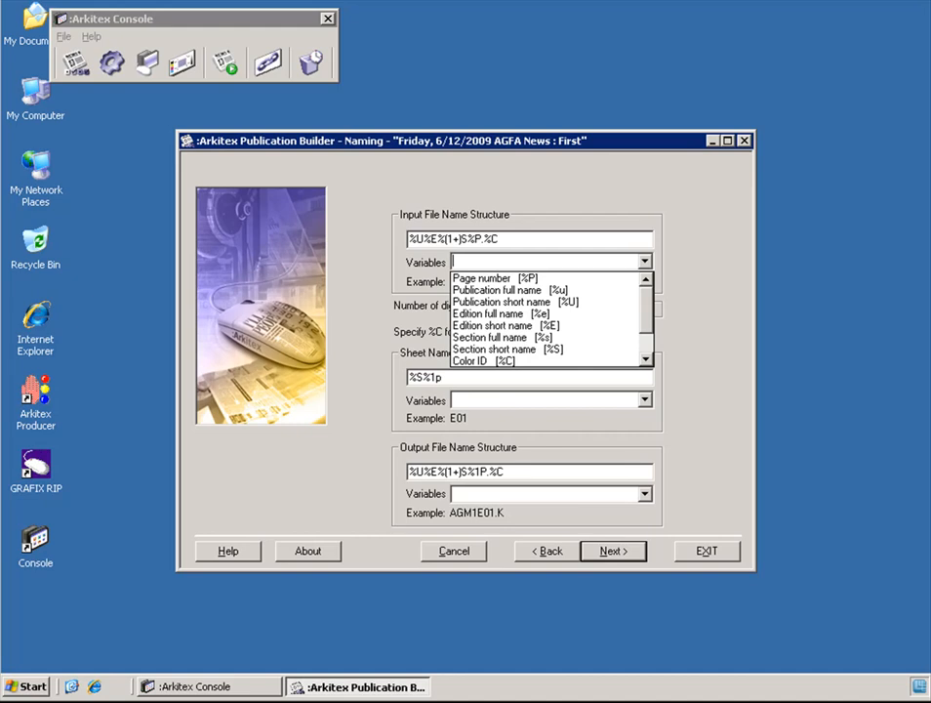
key(Escape)
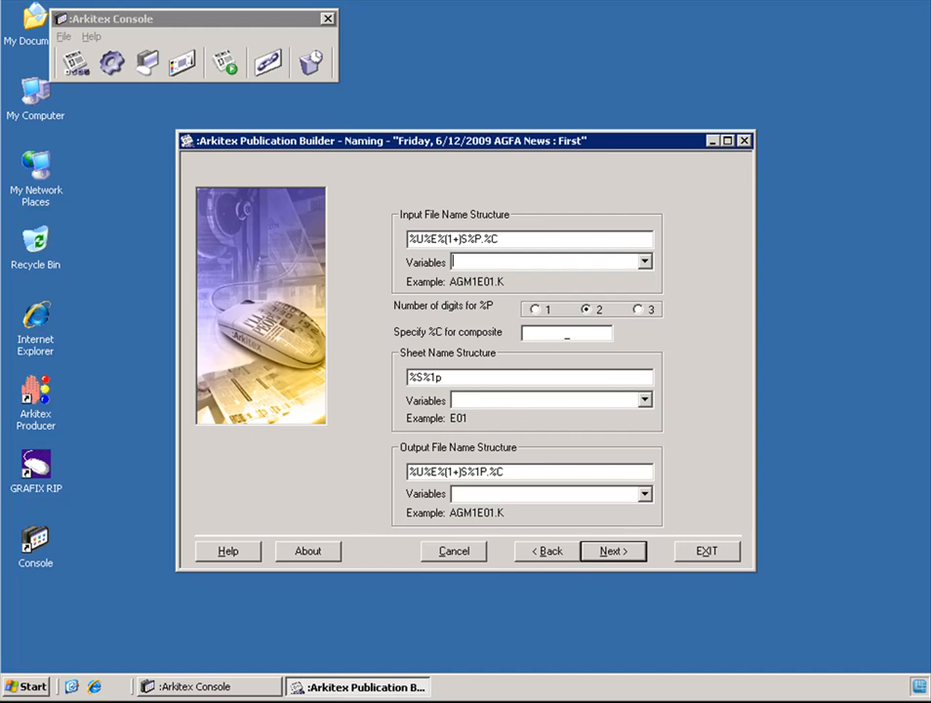
Step: Set the number of digits for %P to 3, check the sheet name variables, and continue to the page counts
click(638, 309)
click(645, 399)
mouse_move(646, 435)
mouse_down()
mouse_move(646, 478)
mouse_move(646, 434)
mouse_up()
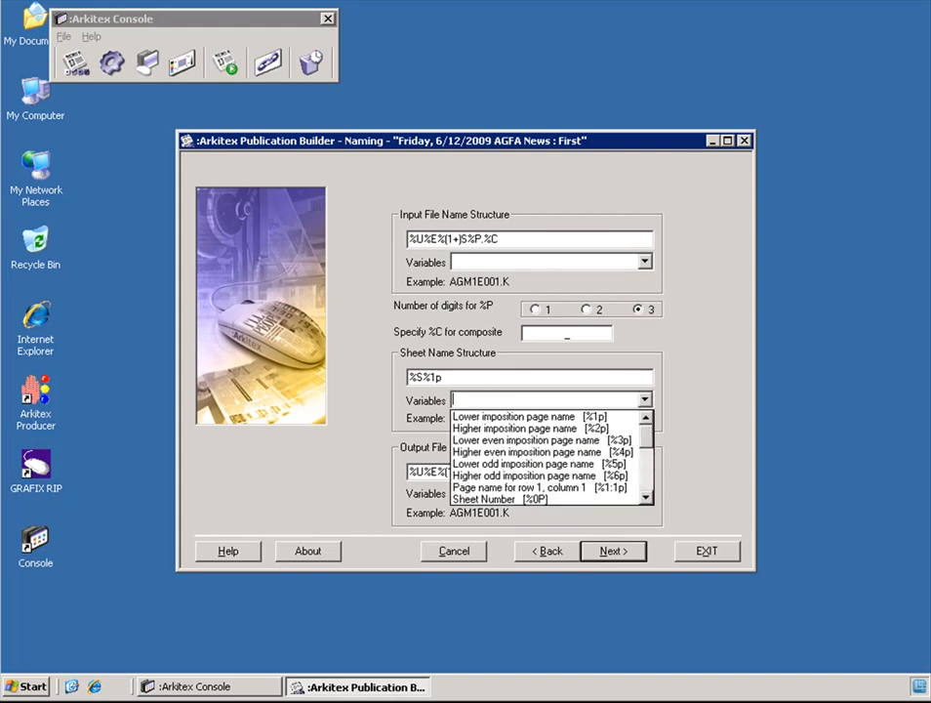
click(644, 399)
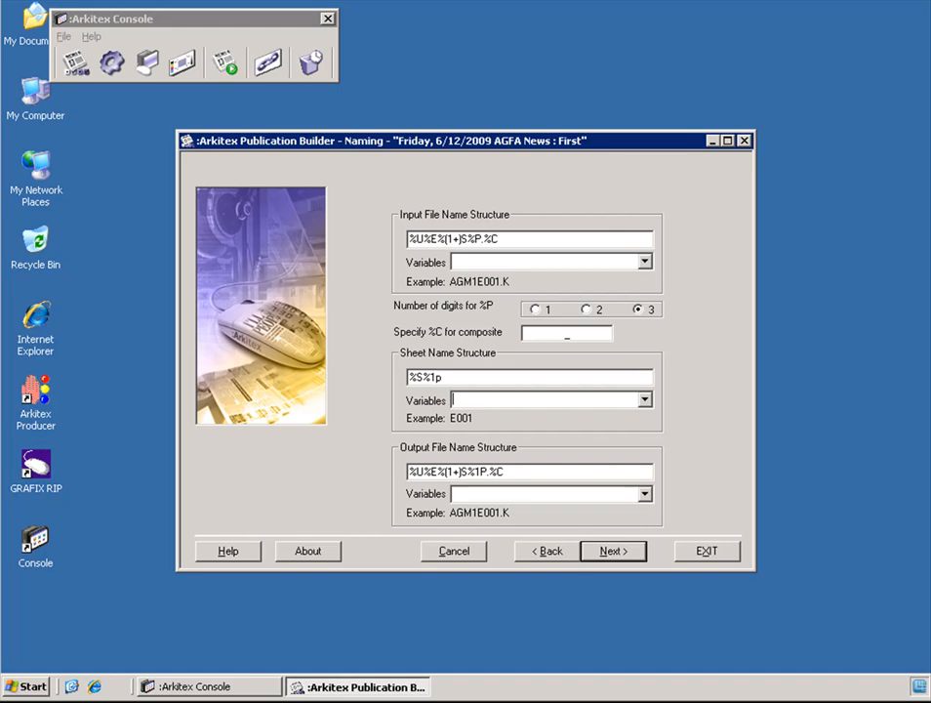
click(613, 552)
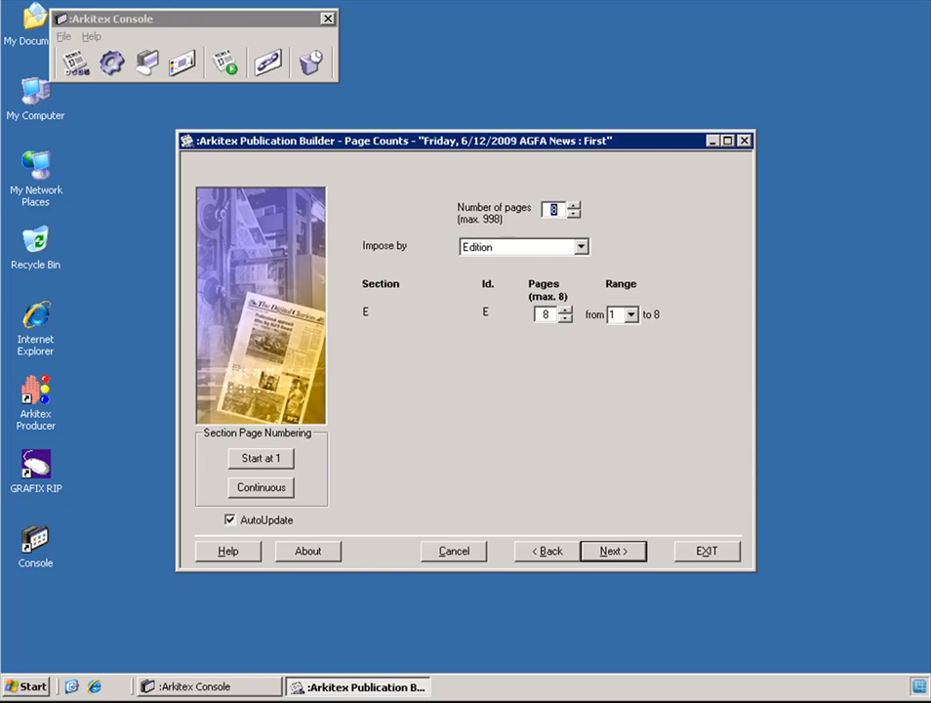
Step: Impose by Section - Perfect Bound with 4 sheets, keep AutoUpdate on, and continue to the edition options
click(582, 247)
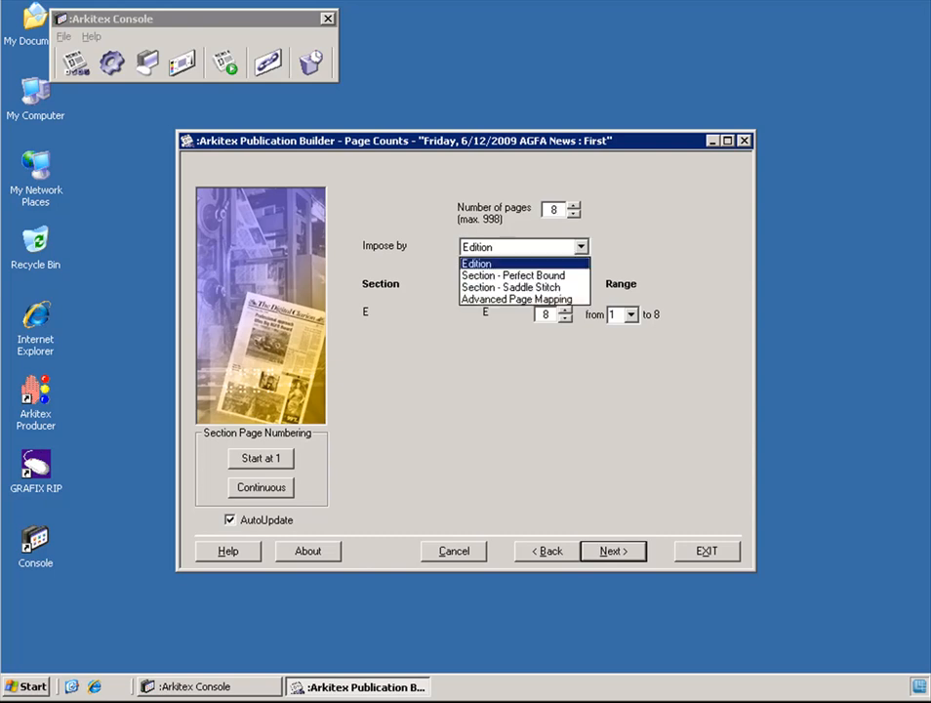
key(Return)
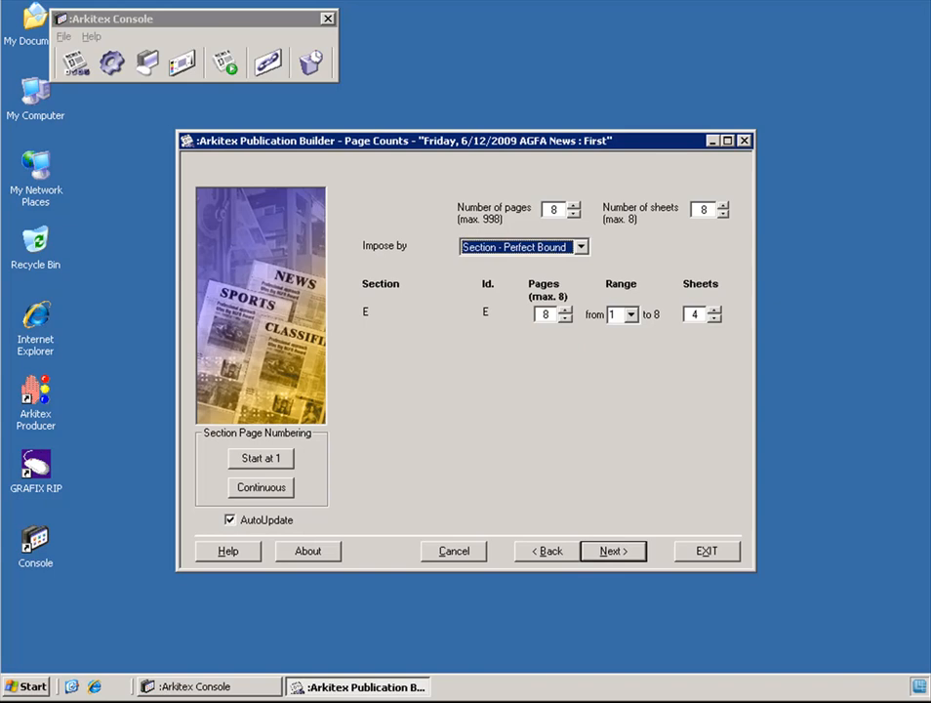
click(723, 214)
click(723, 214)
click(723, 214)
click(723, 213)
click(723, 214)
click(723, 205)
click(231, 520)
click(231, 520)
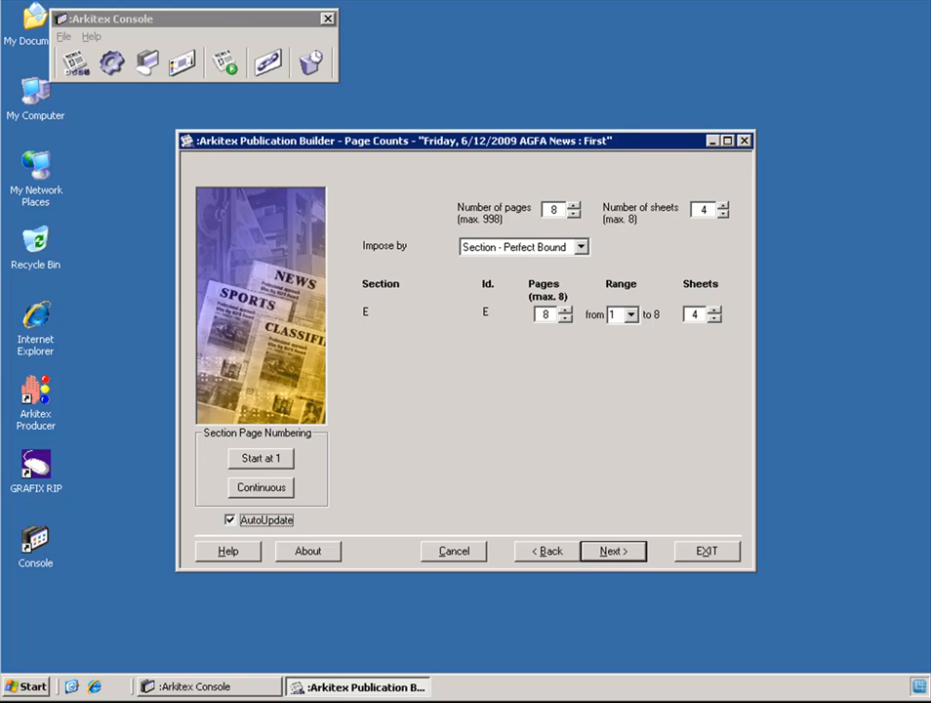
key(Return)
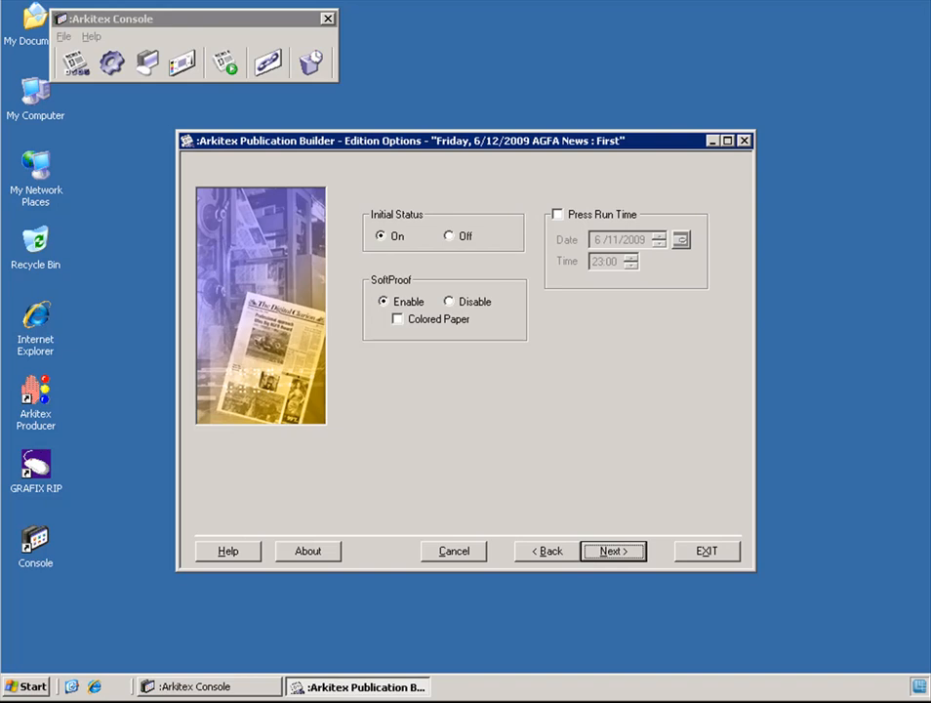
Step: Keep the edition's initial status On and continue to the inks definition
click(449, 236)
click(382, 236)
key(Return)
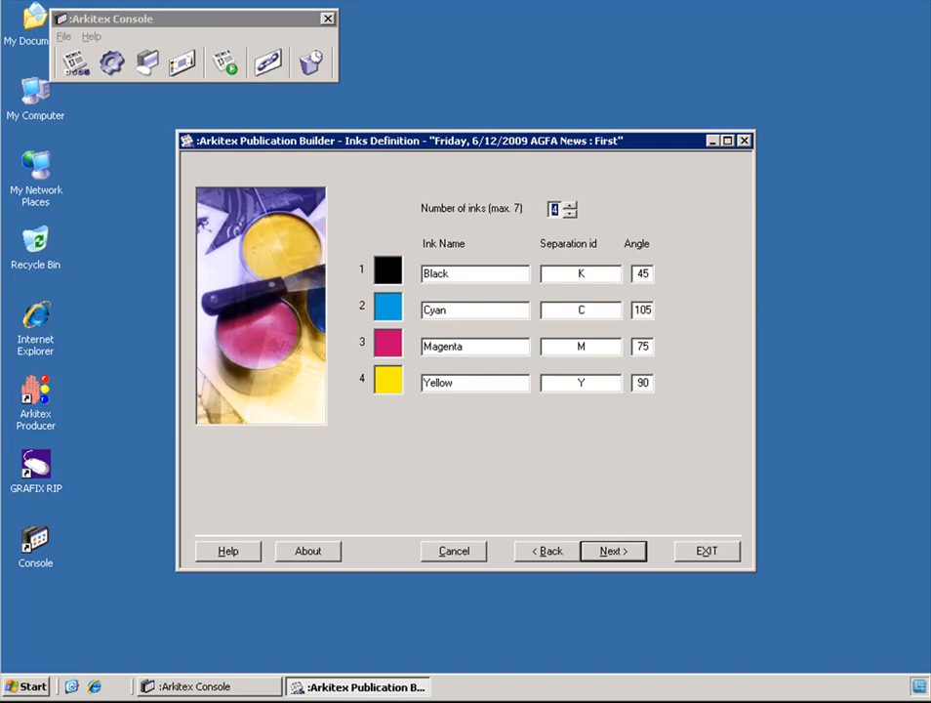
Step: Try raising the number of inks to 7 and return it to 4
key(Up)
key(Up)
key(Up)
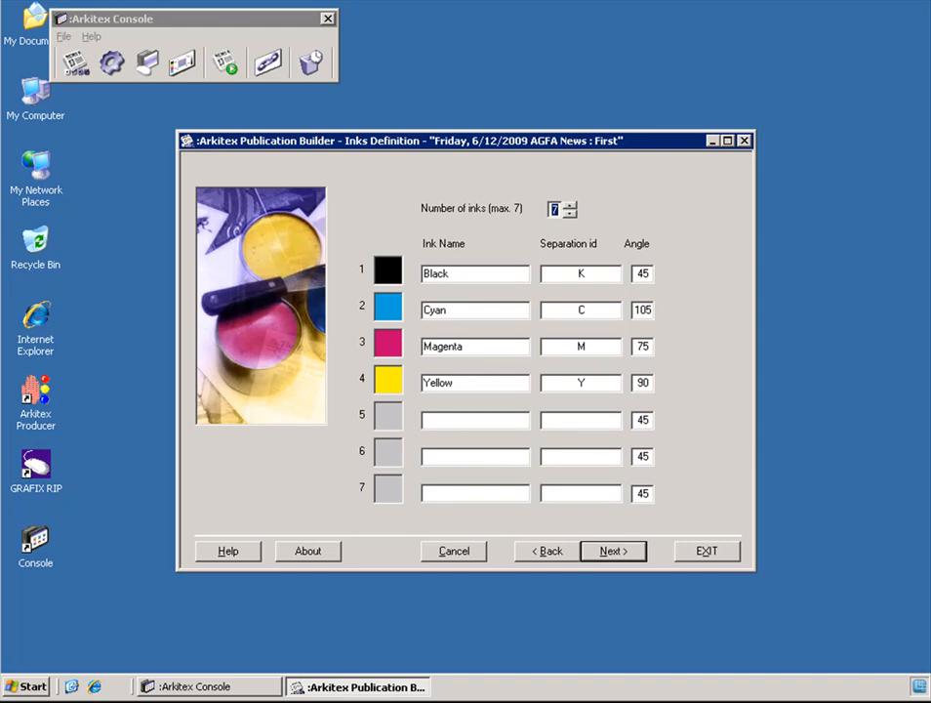
key(Down)
key(Down)
key(Down)
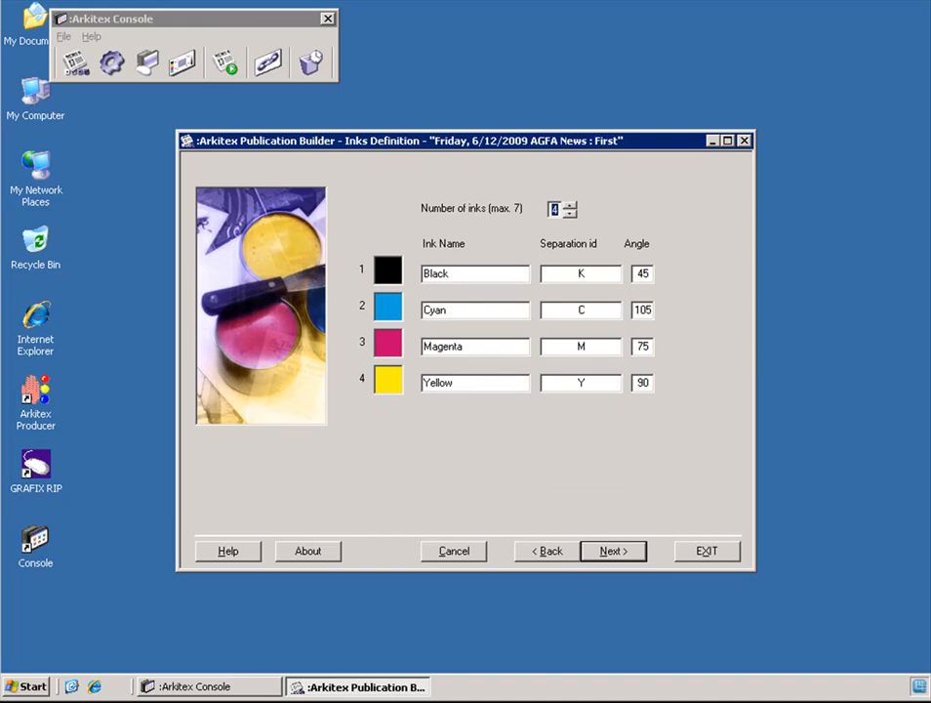
Step: Accept the ink definitions and default inks, and choose four inks for manual assignment to pages
key(Return)
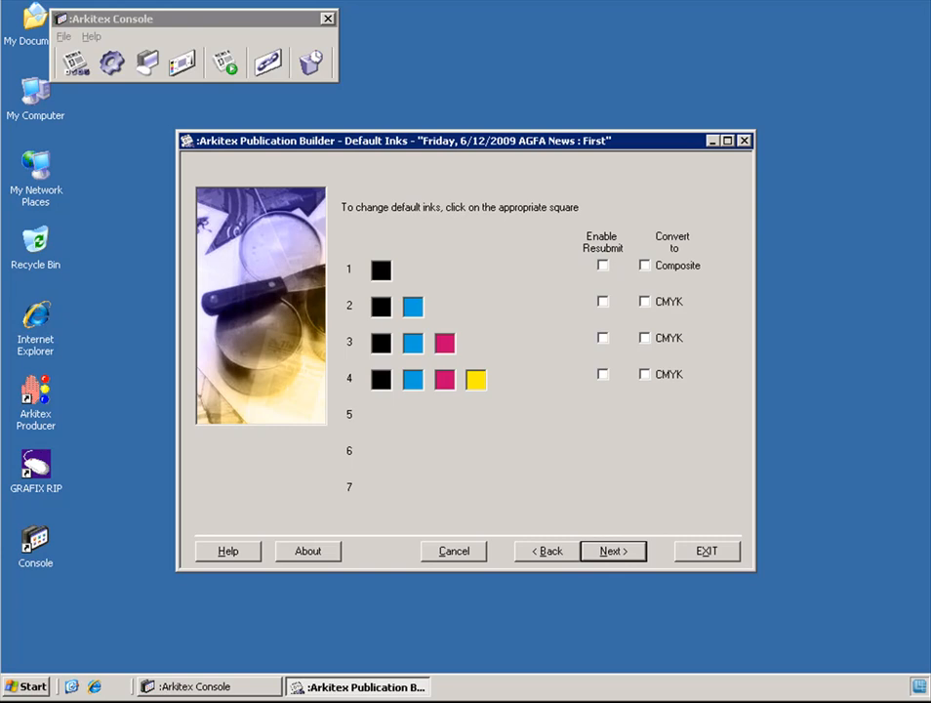
click(613, 551)
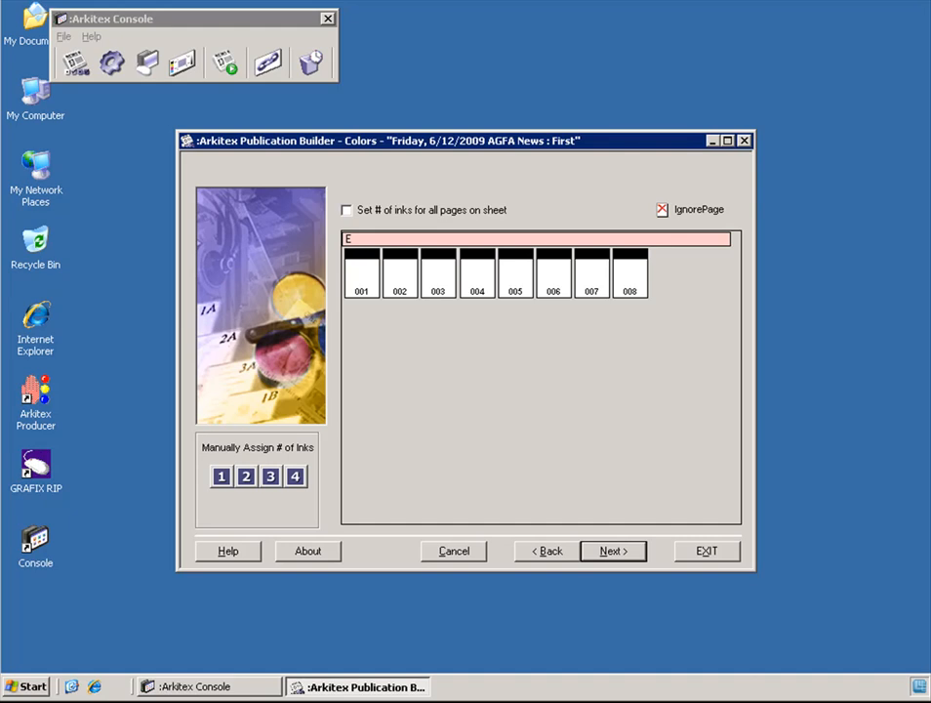
click(295, 476)
Step: Examine the color, input name and extra info options offered for page 001
right_click(362, 273)
key(Down)
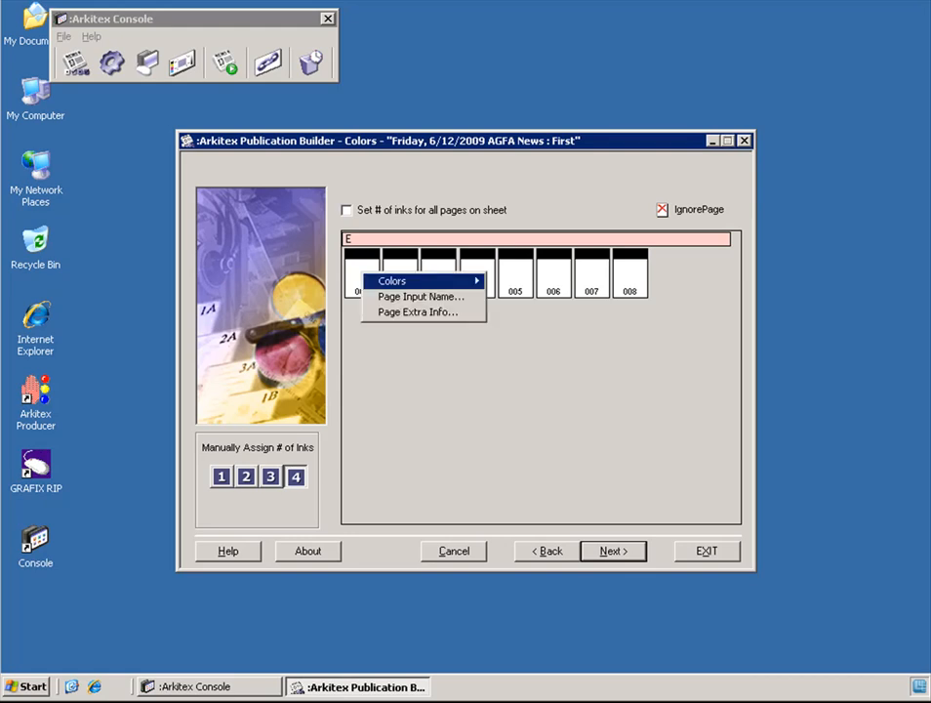
key(Right)
key(Down)
key(Down)
key(Down)
key(Down)
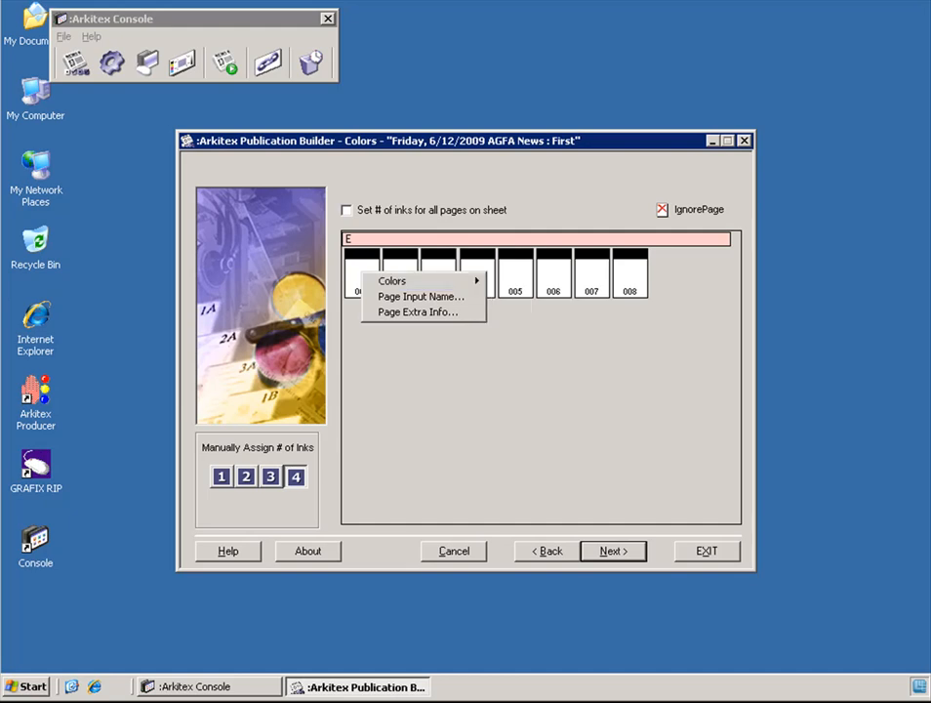
mouse_move(419, 281)
Step: Assign four inks to all pages on page 001's sheet, and accept the content and planned resubmit settings as they are
click(347, 209)
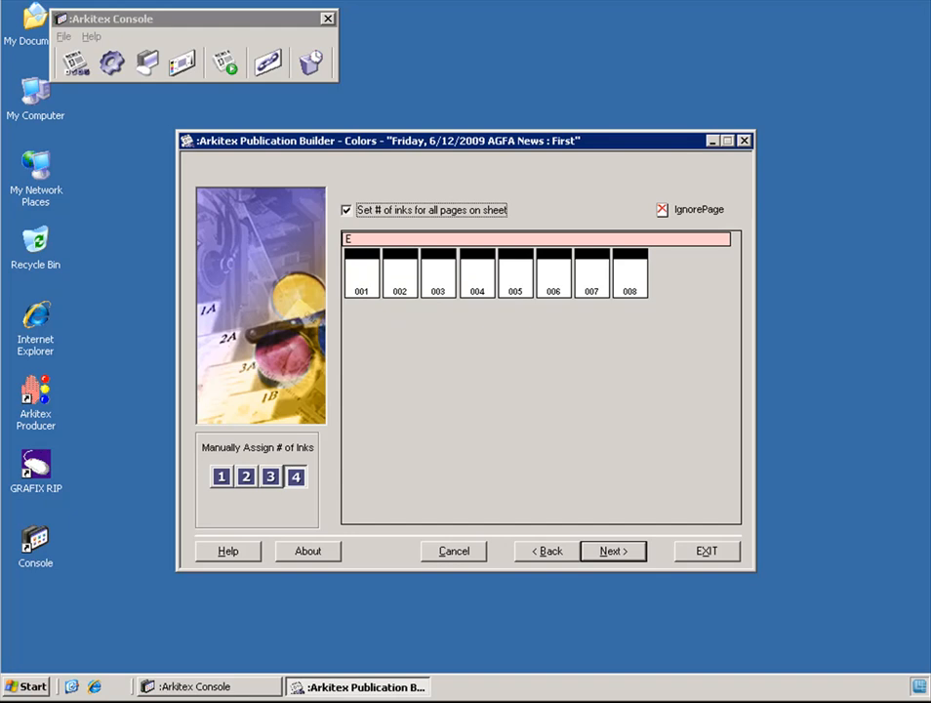
click(362, 275)
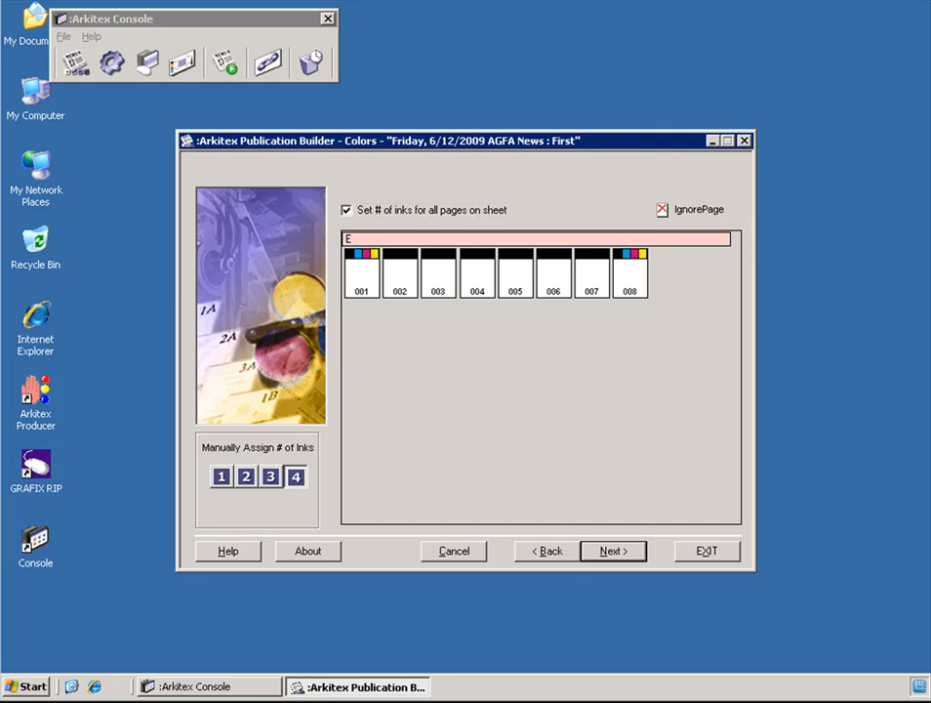
click(613, 551)
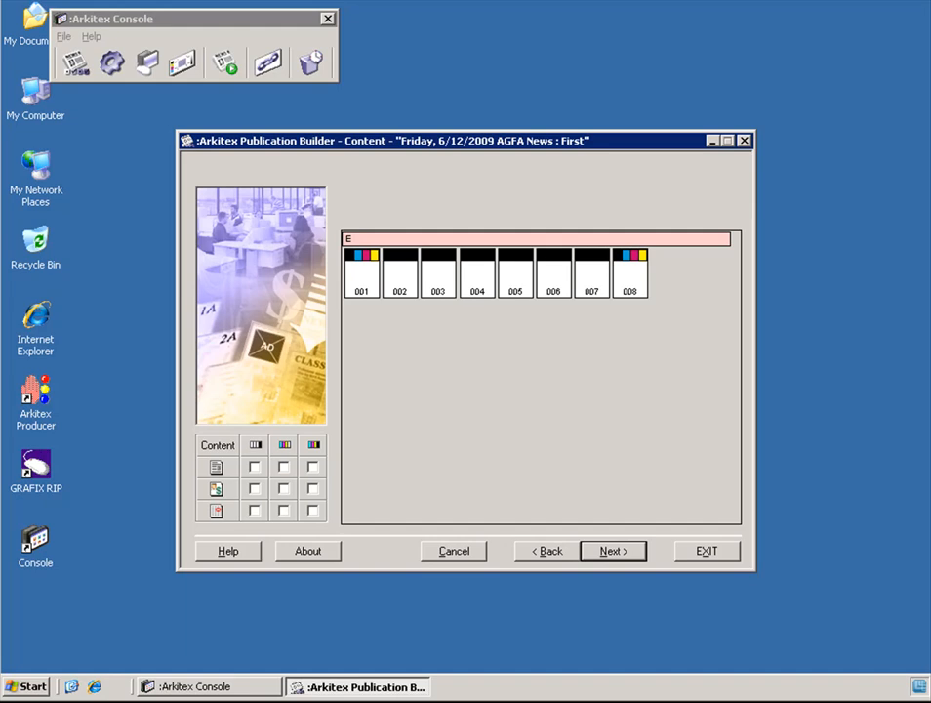
key(Return)
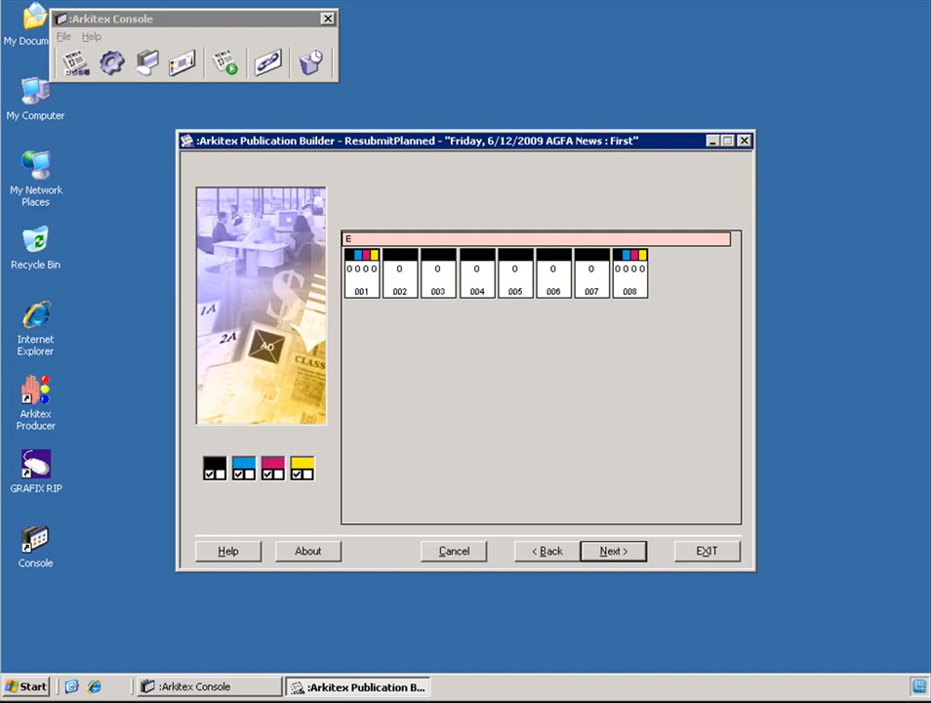
key(Return)
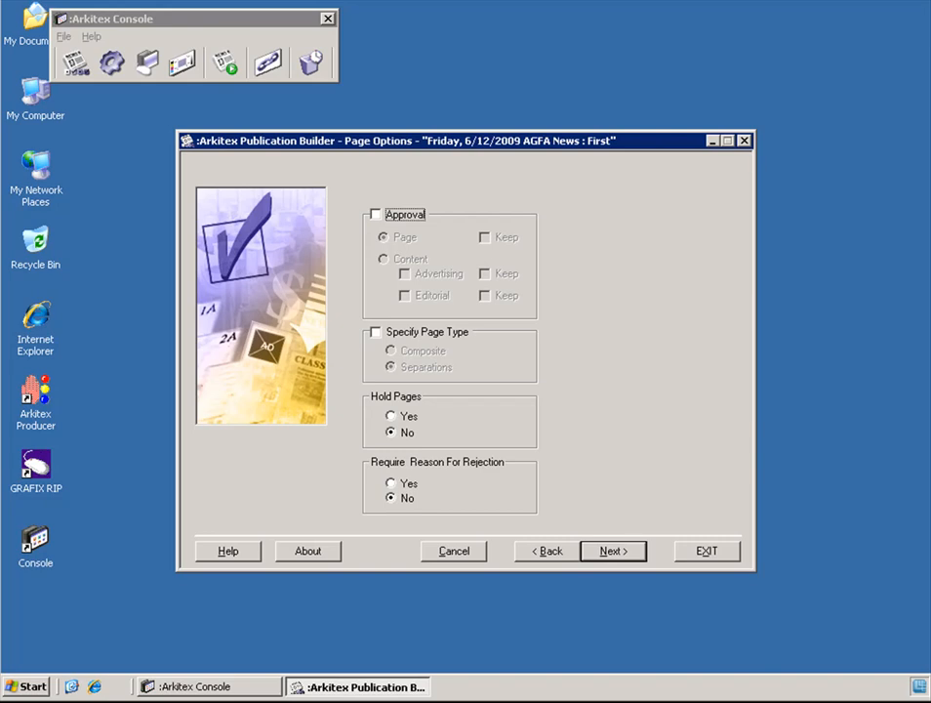
Step: Try out the page Approval and Specify Page Type options and turn both off again
key(space)
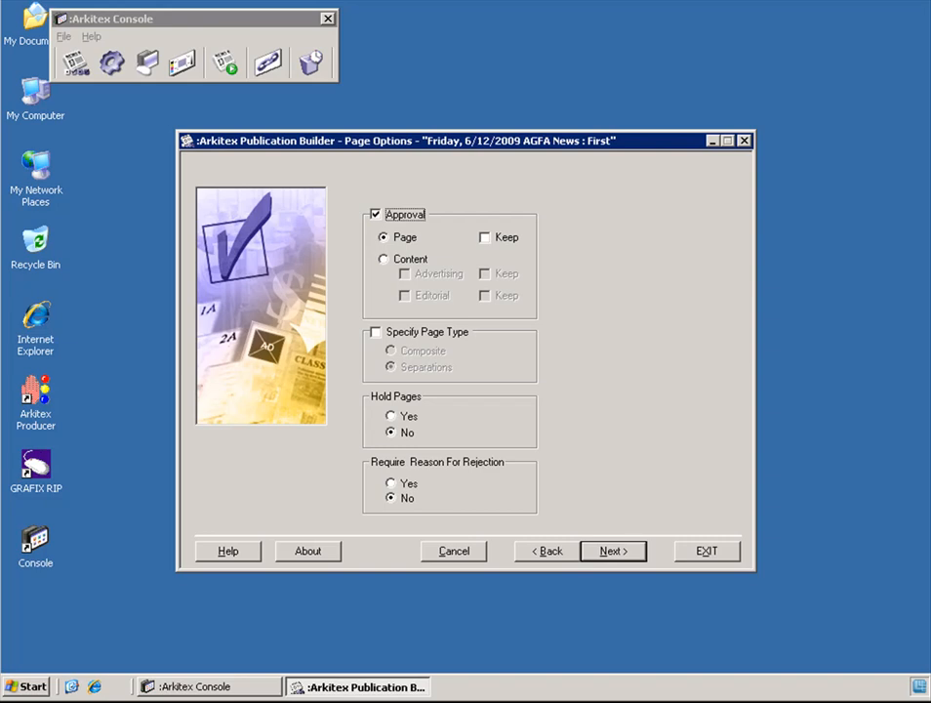
key(space)
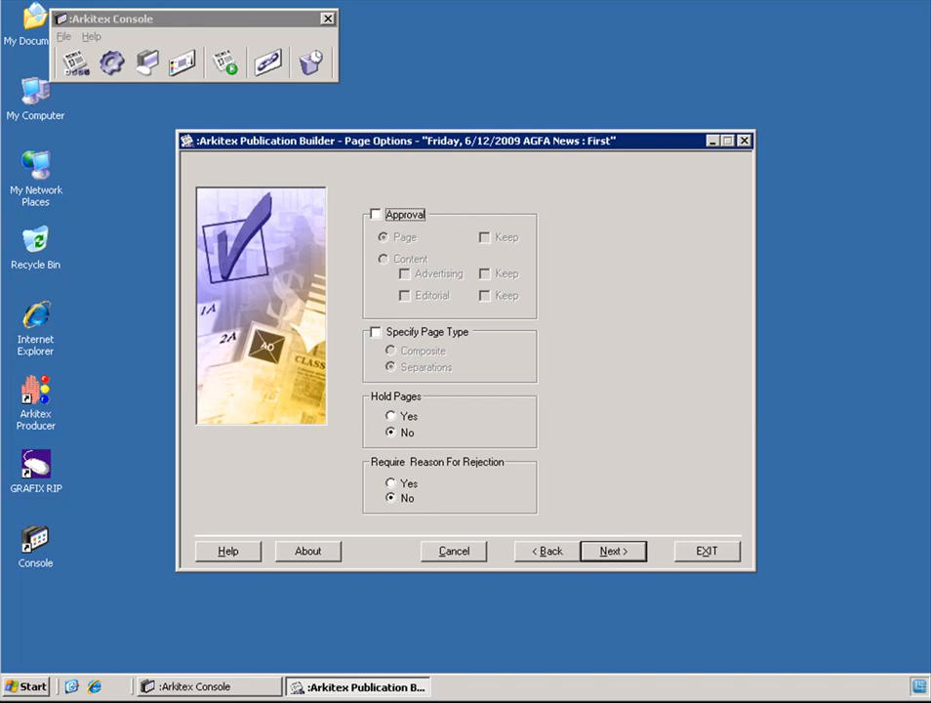
click(376, 332)
click(391, 350)
click(392, 367)
click(376, 332)
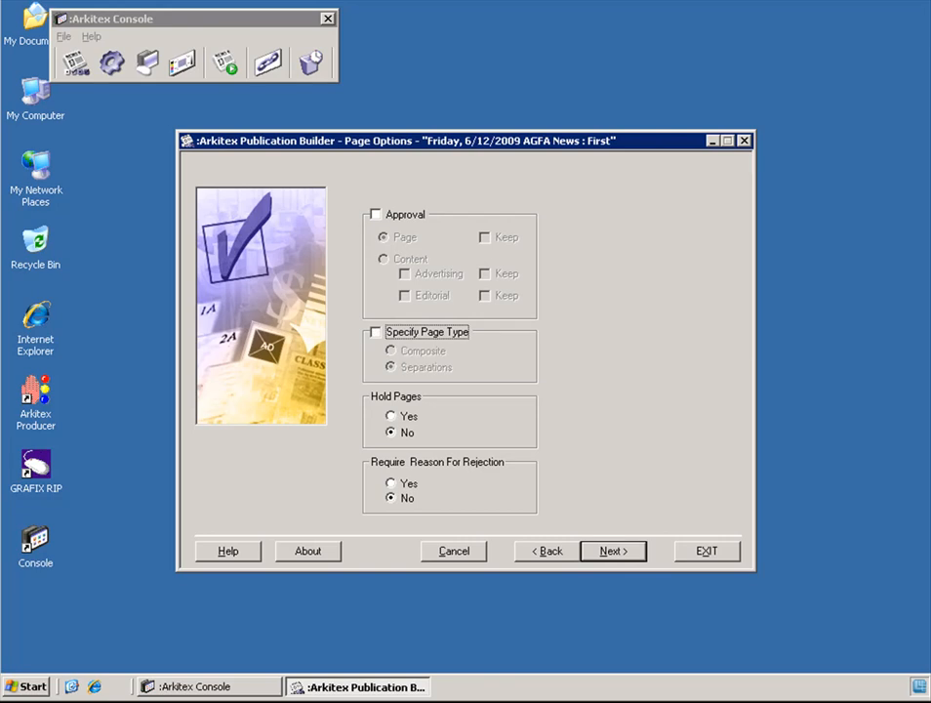
Step: Keep Hold Pages and Require Reason For Rejection set to No, and continue to the sheet options
click(391, 416)
click(392, 432)
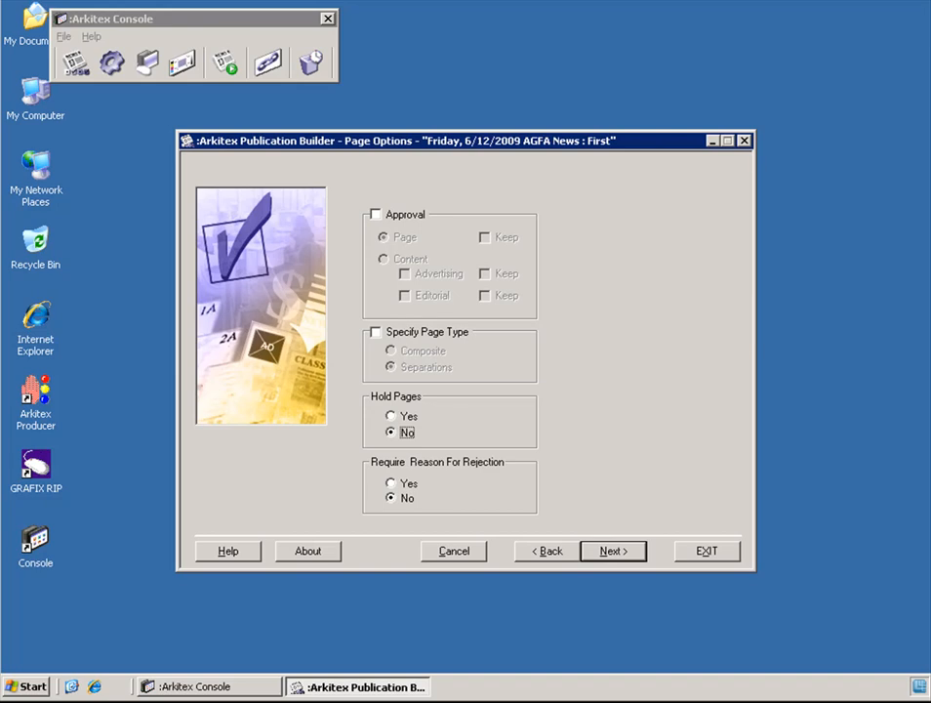
click(391, 483)
key(Down)
click(614, 551)
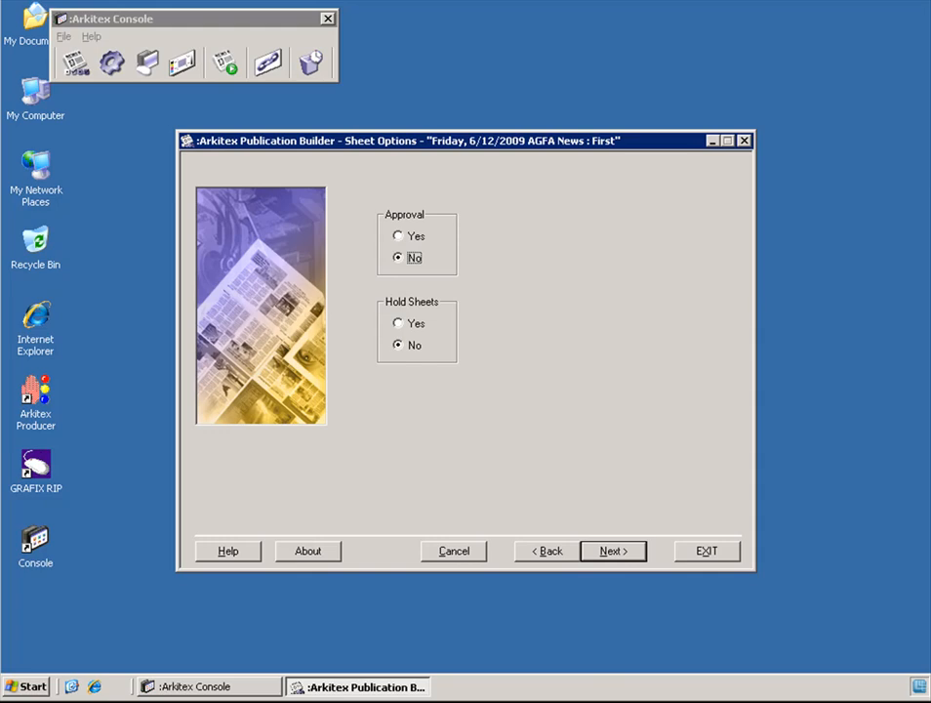
Step: Keep sheet Approval and Hold Sheets set to No, and continue to the imposition settings
click(398, 236)
click(398, 257)
click(399, 323)
click(399, 345)
click(613, 551)
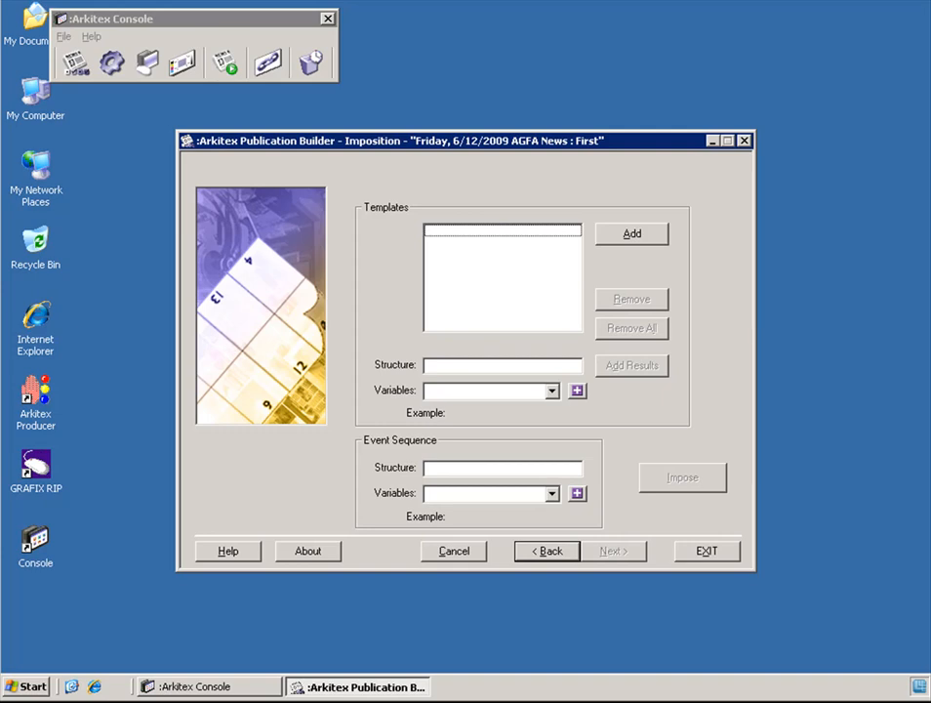
Step: Add the plate template file 50tab.pmt to the imposition templates
click(633, 234)
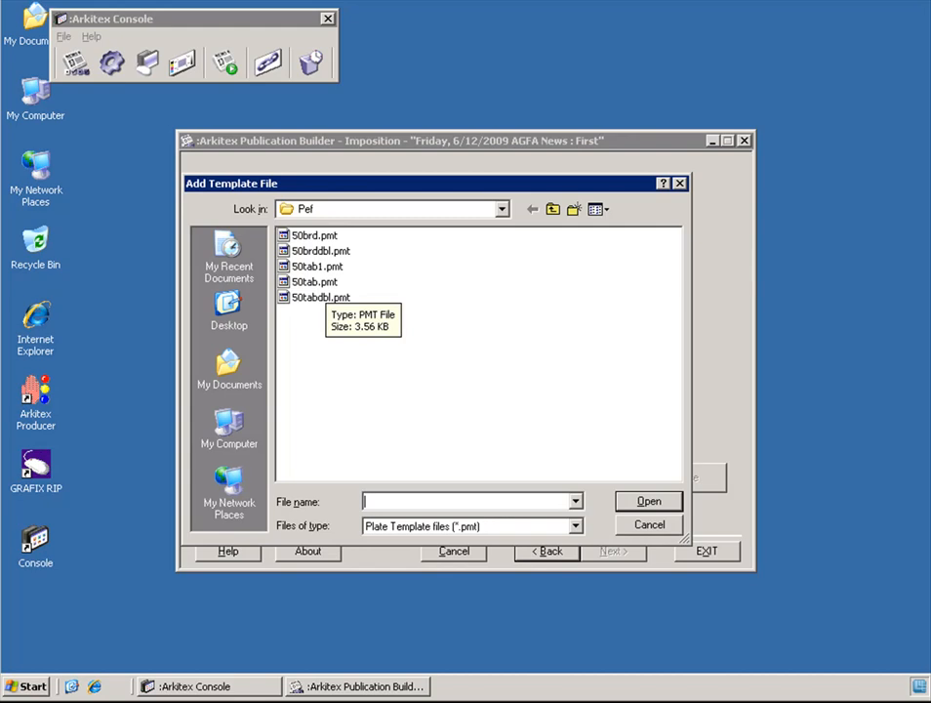
click(324, 282)
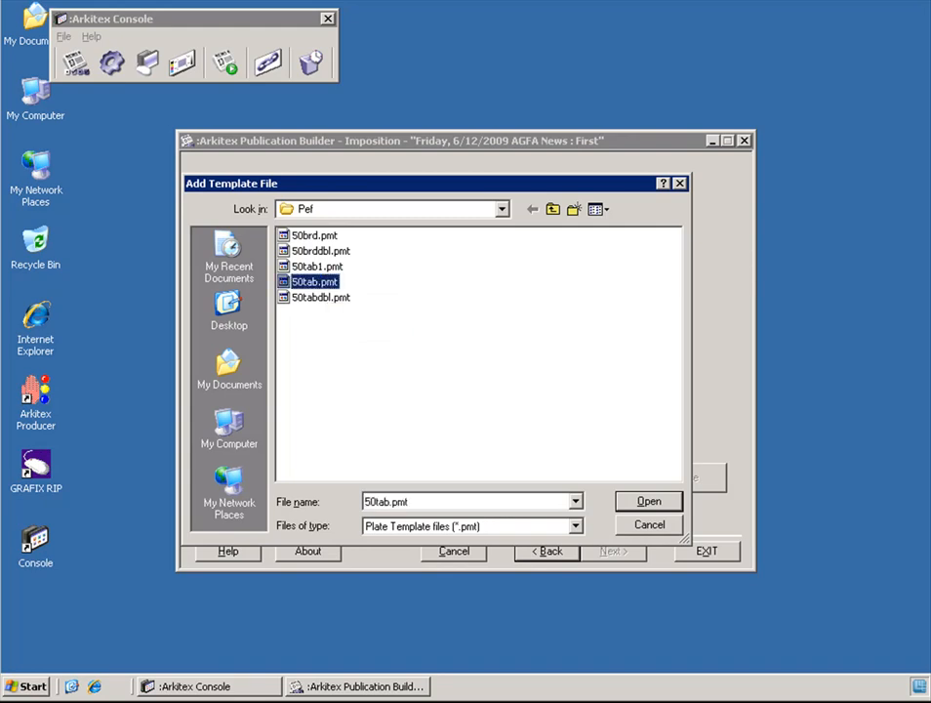
key(Return)
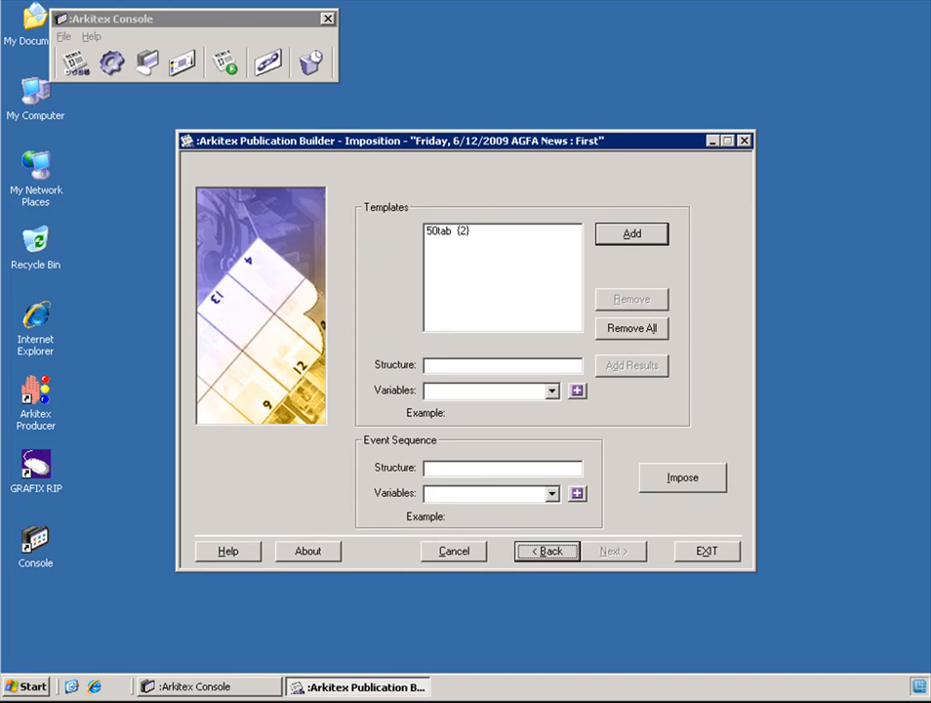
Step: Start imposing the sheets and apply the 50tab {2} template to all sheets of section E
click(682, 477)
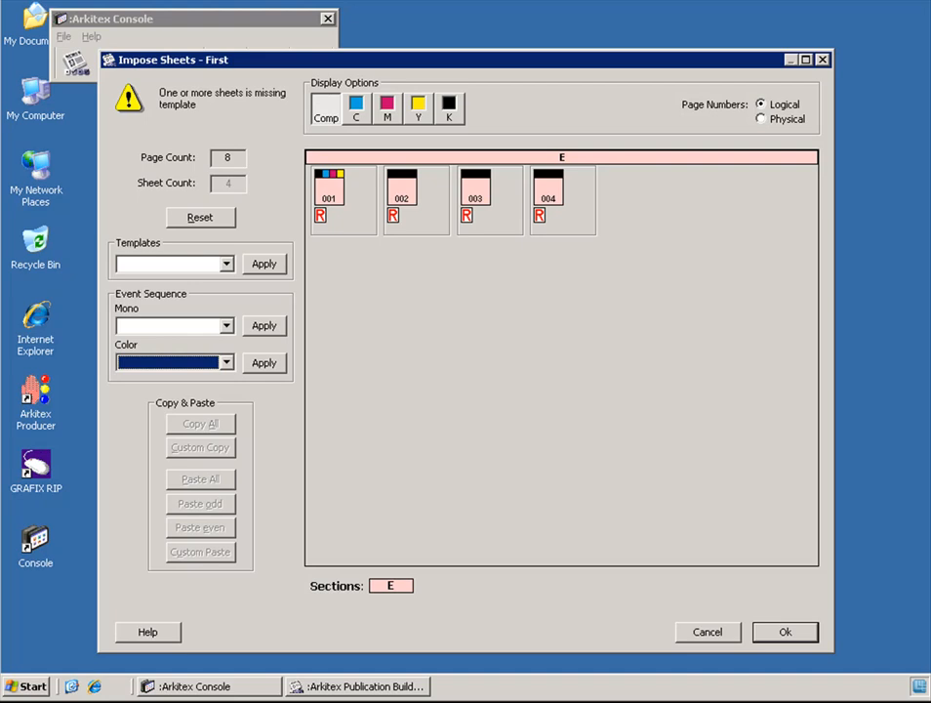
click(226, 264)
click(176, 281)
click(263, 264)
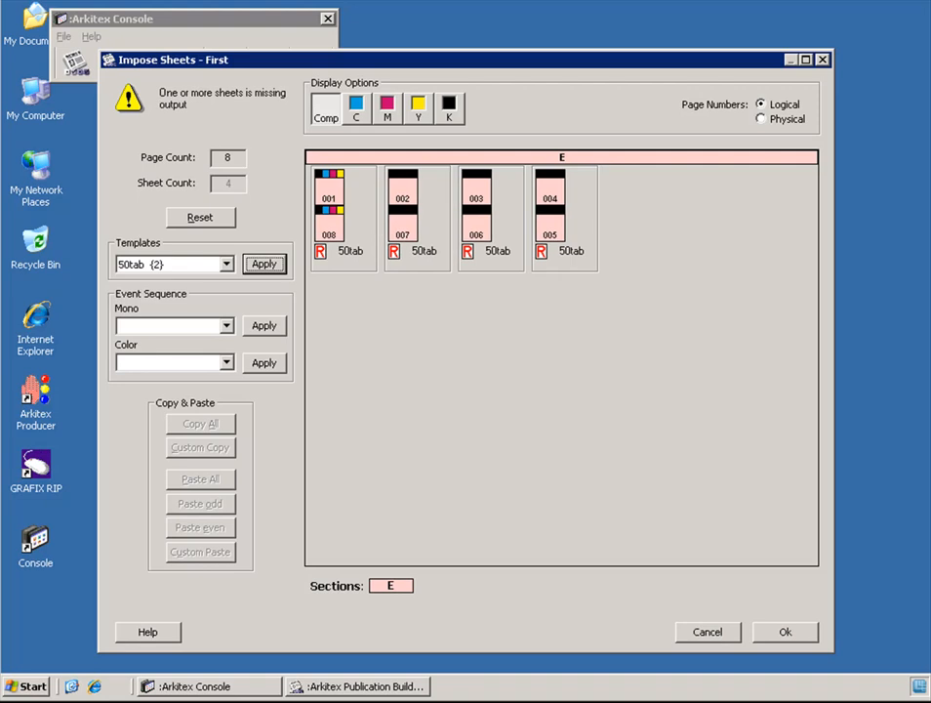
Step: Apply the CTPsingle event sequence to both the mono and the color sheets of section E
click(227, 326)
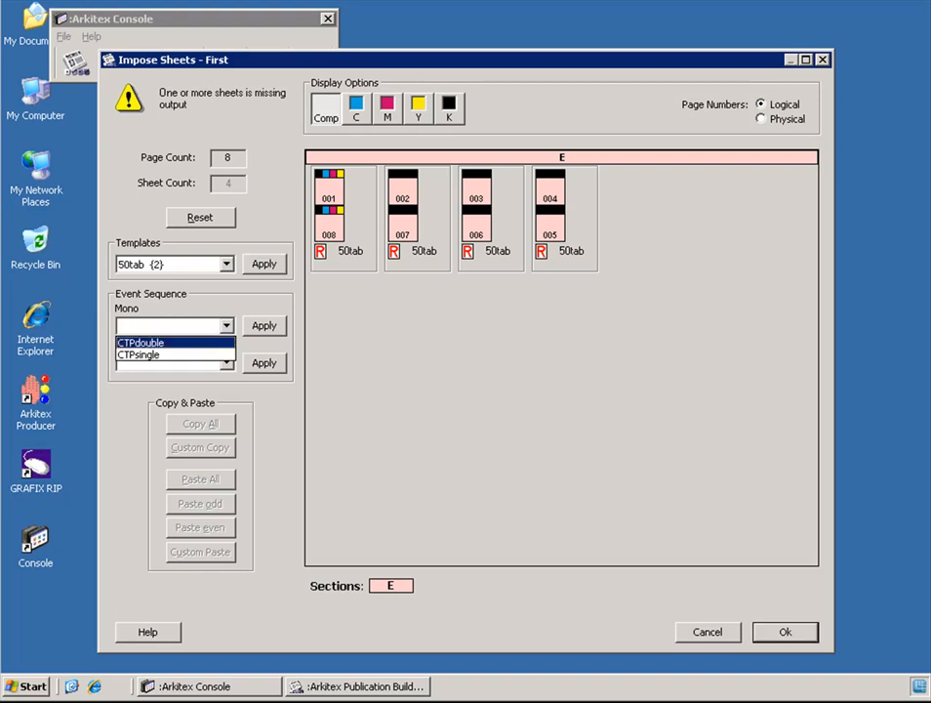
click(162, 355)
click(226, 362)
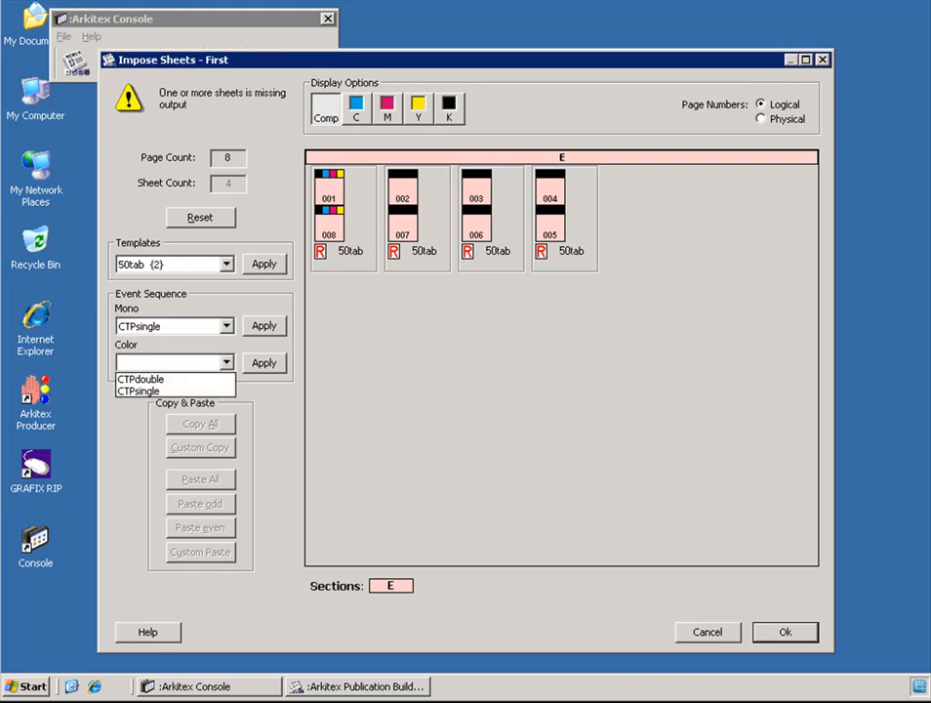
click(147, 389)
click(264, 325)
click(264, 363)
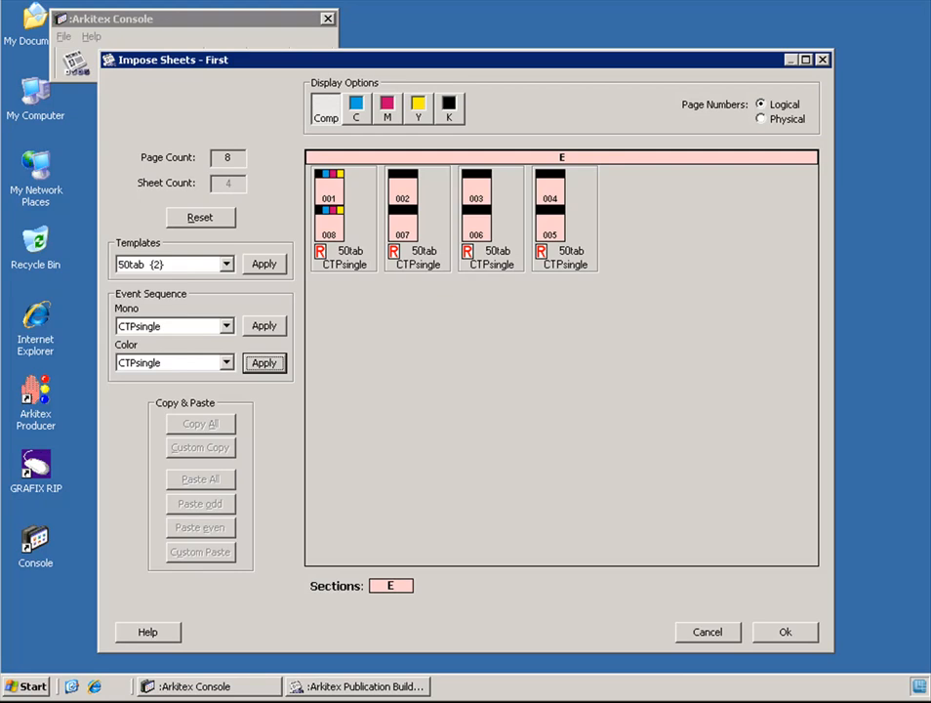
Step: Rotate the sheet holding pages 002 and 007, and copy only its rotation to the even sheets
click(394, 252)
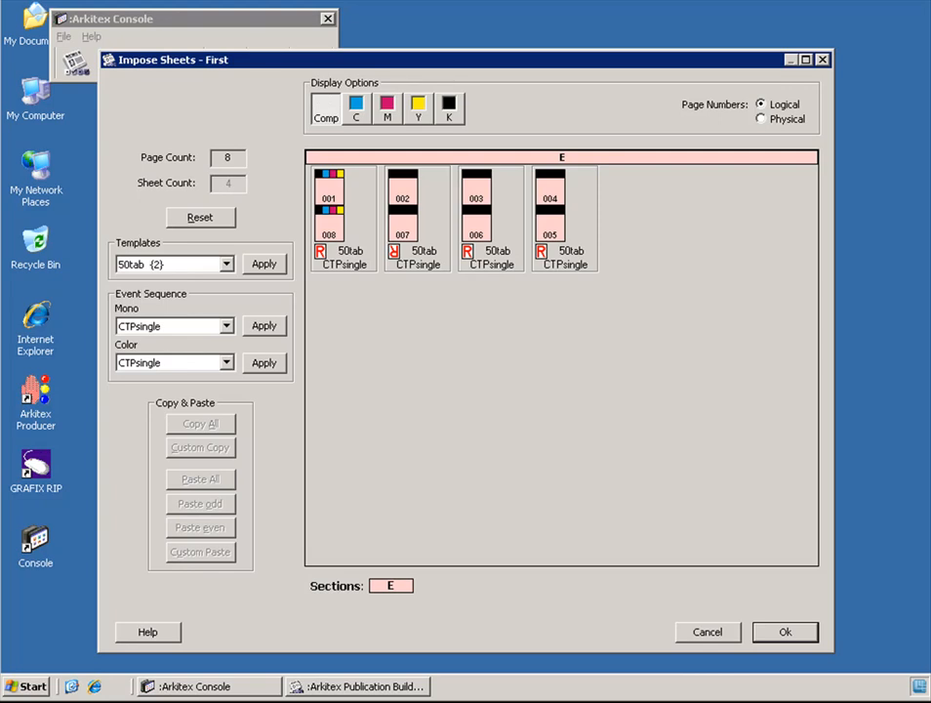
right_click(427, 228)
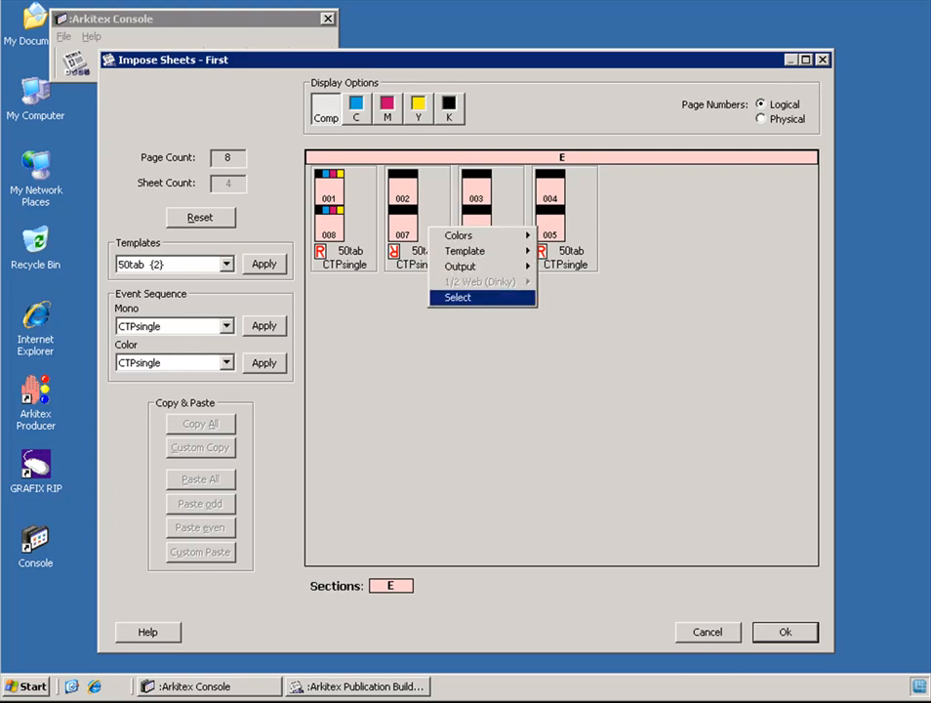
key(Return)
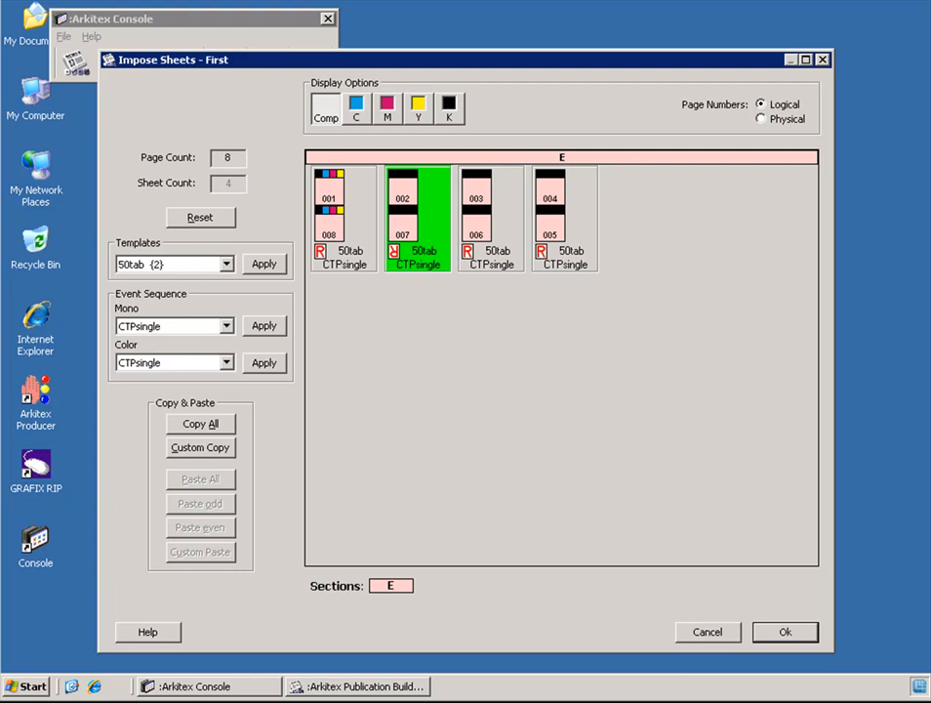
click(200, 448)
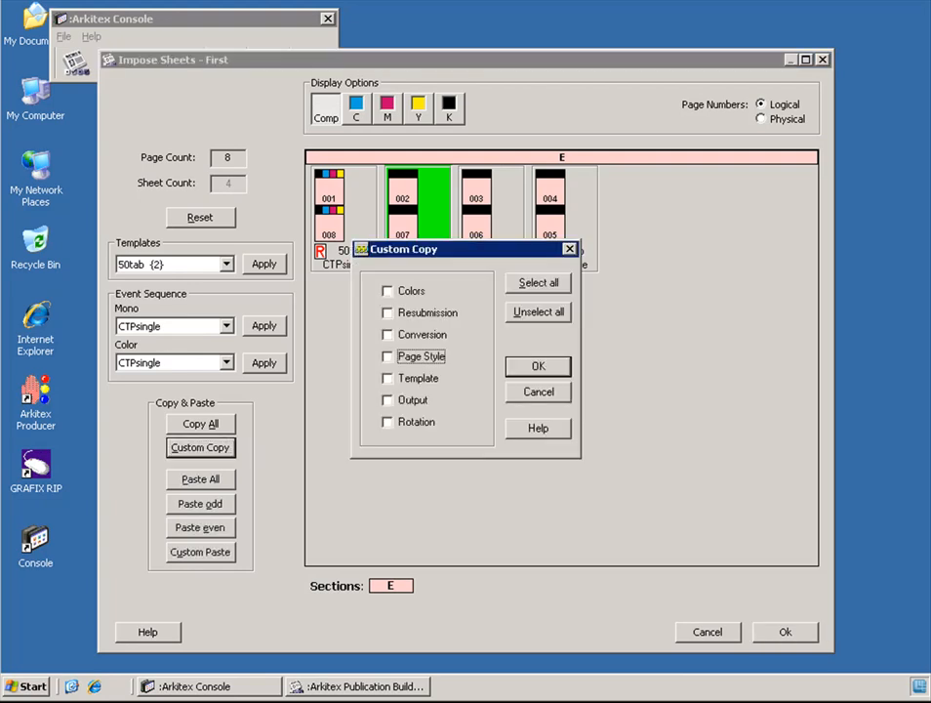
click(388, 423)
key(Return)
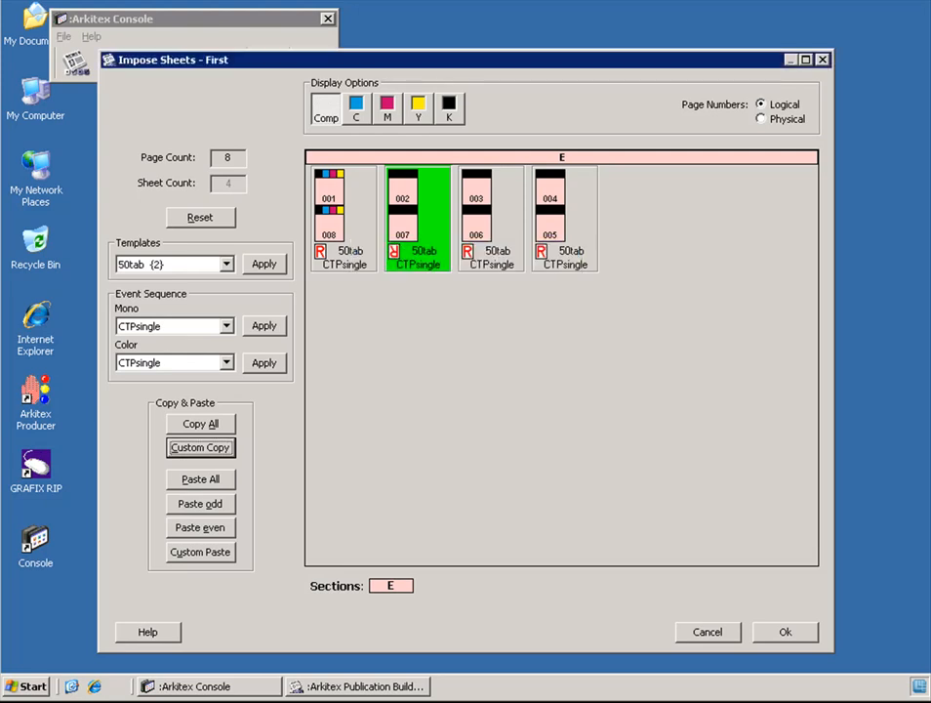
click(200, 528)
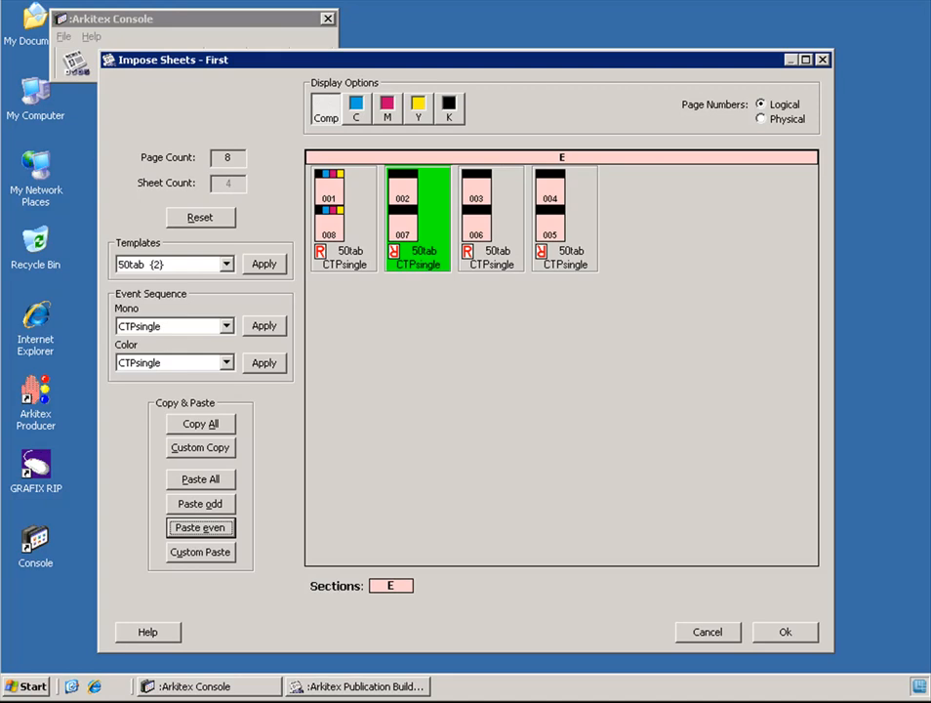
Step: Accept the sheet imposition and continue to the save and activate settings, keeping No group per section and Default sheet groups
click(786, 632)
click(613, 552)
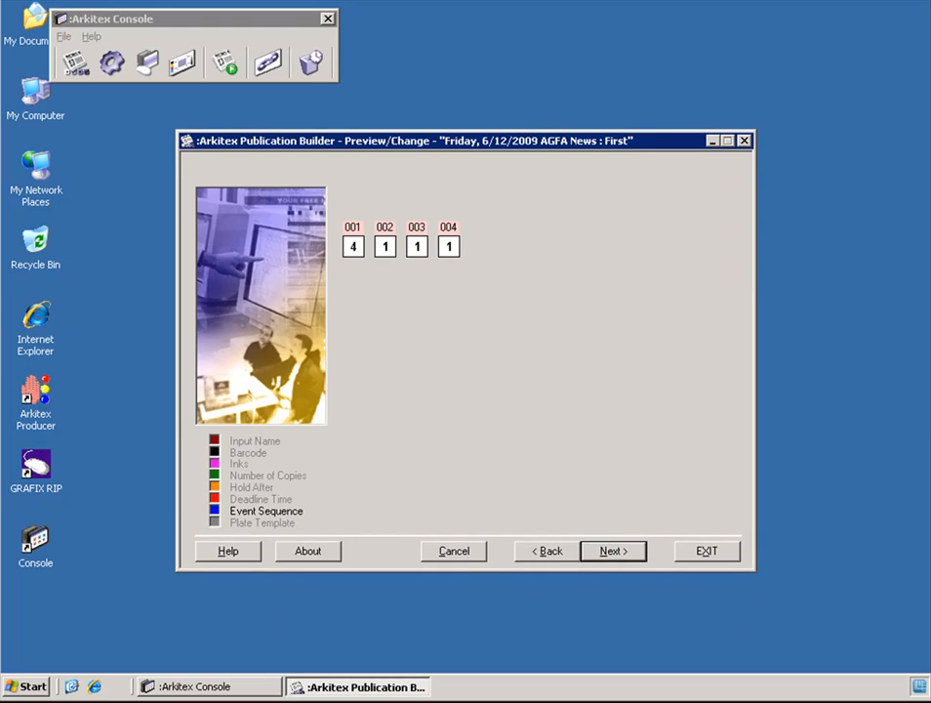
mouse_move(354, 246)
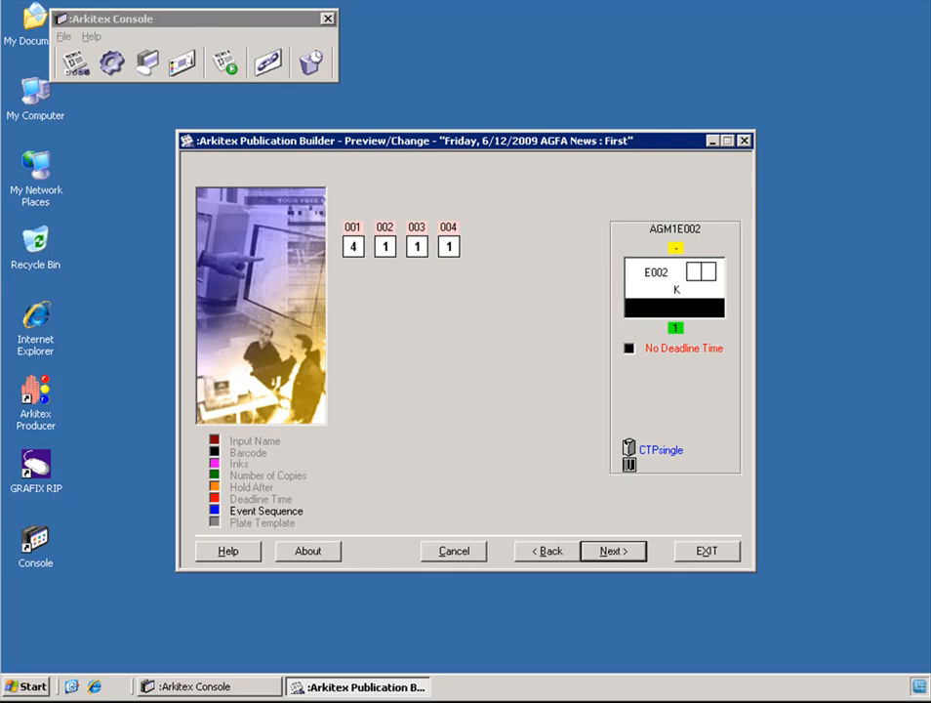
click(612, 551)
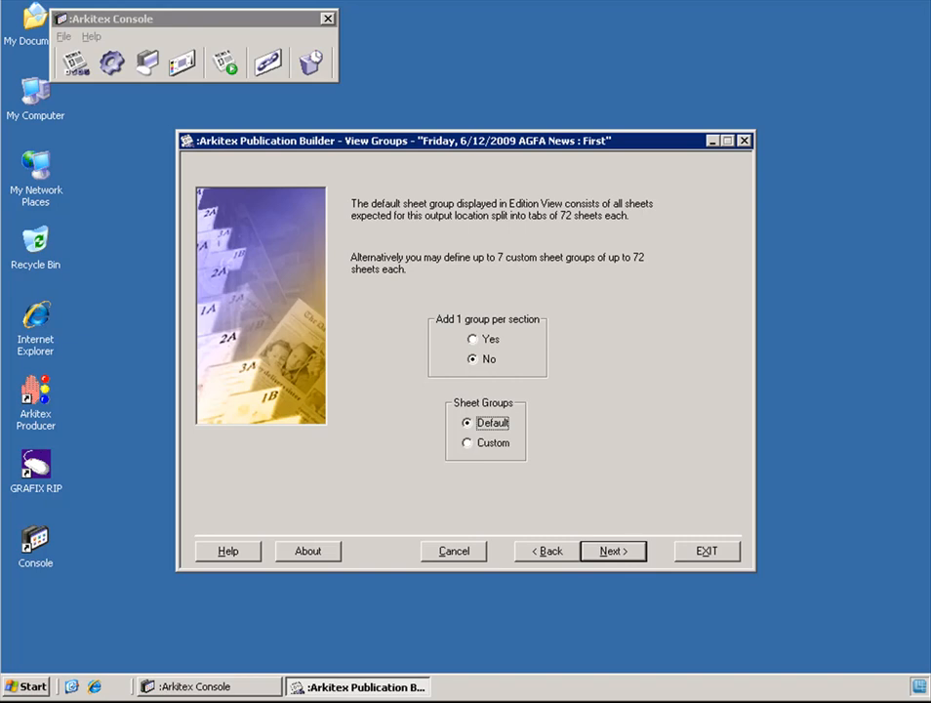
key(Tab)
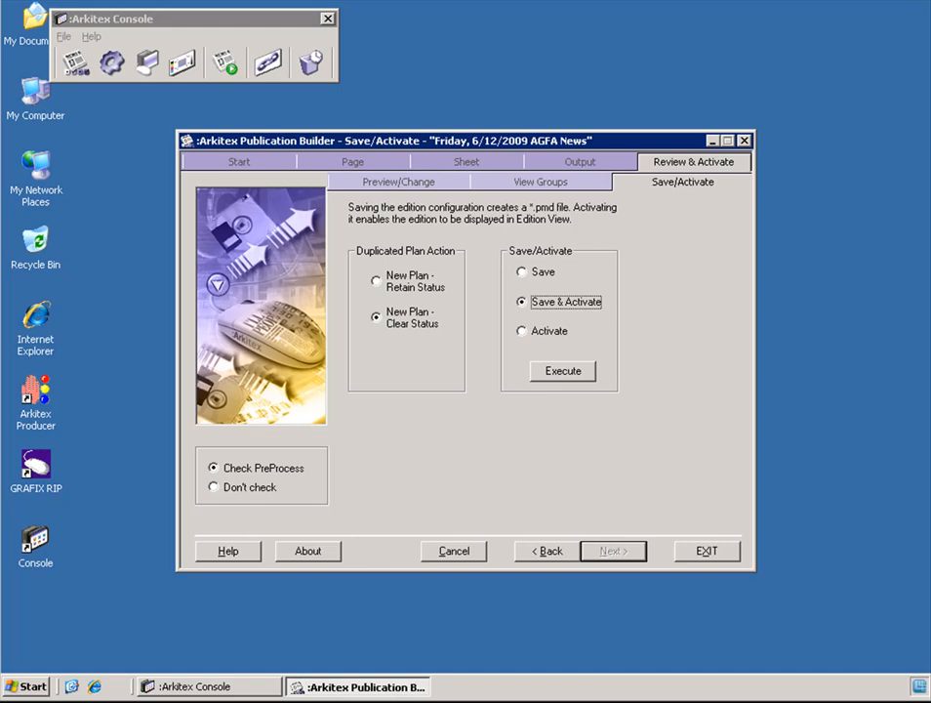
Step: Try the alternative preprocess, duplicated plan and save options, returning to Check PreProcess, New Plan - Clear Status and Save & Activate
click(213, 487)
click(214, 468)
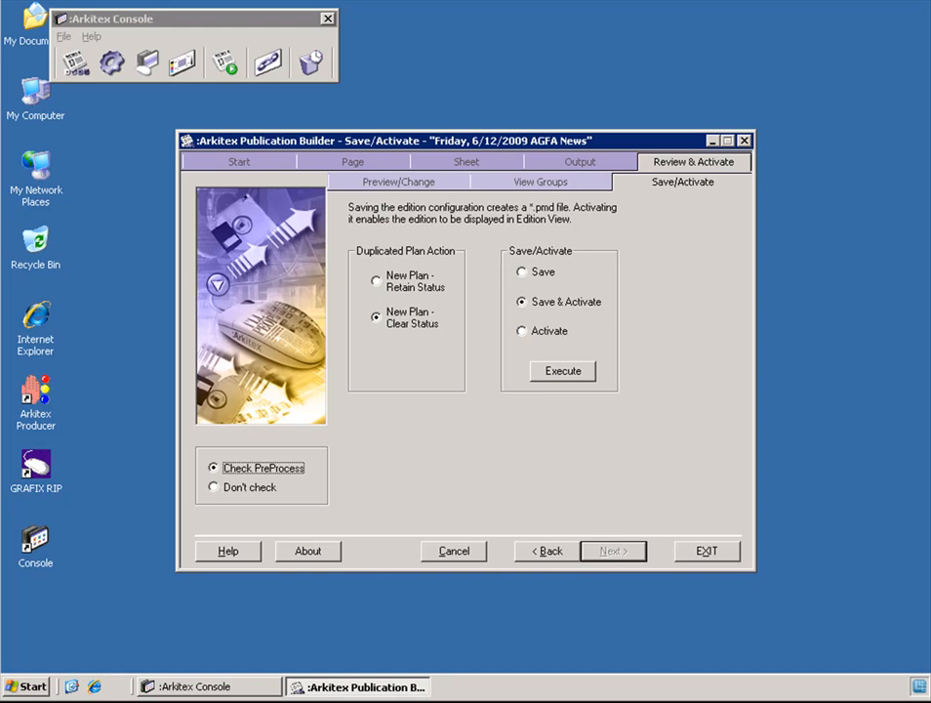
click(377, 281)
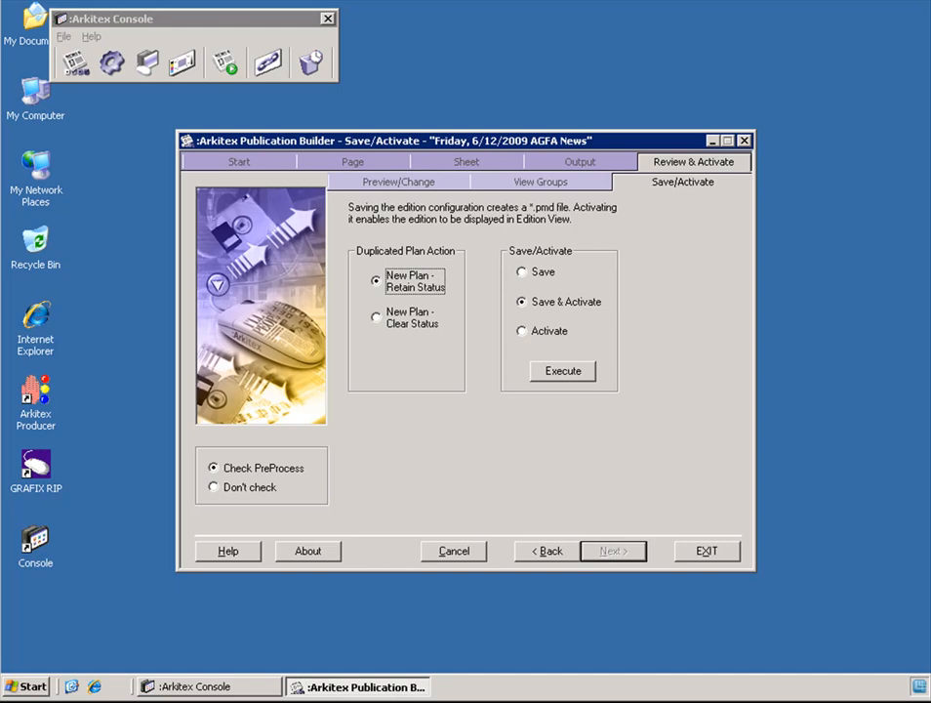
click(377, 317)
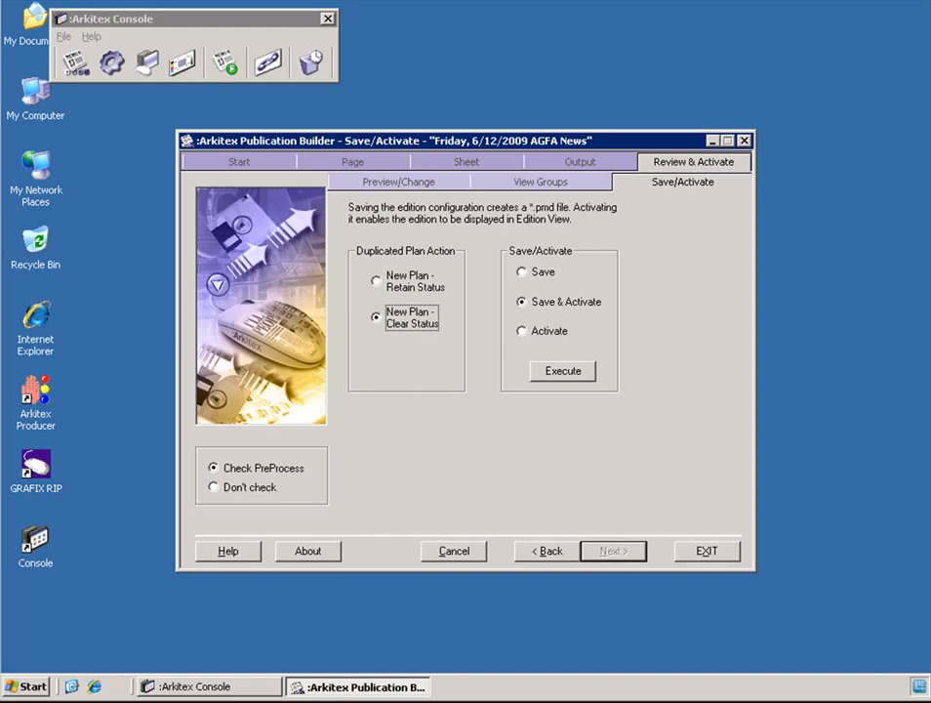
click(522, 272)
click(522, 330)
click(522, 302)
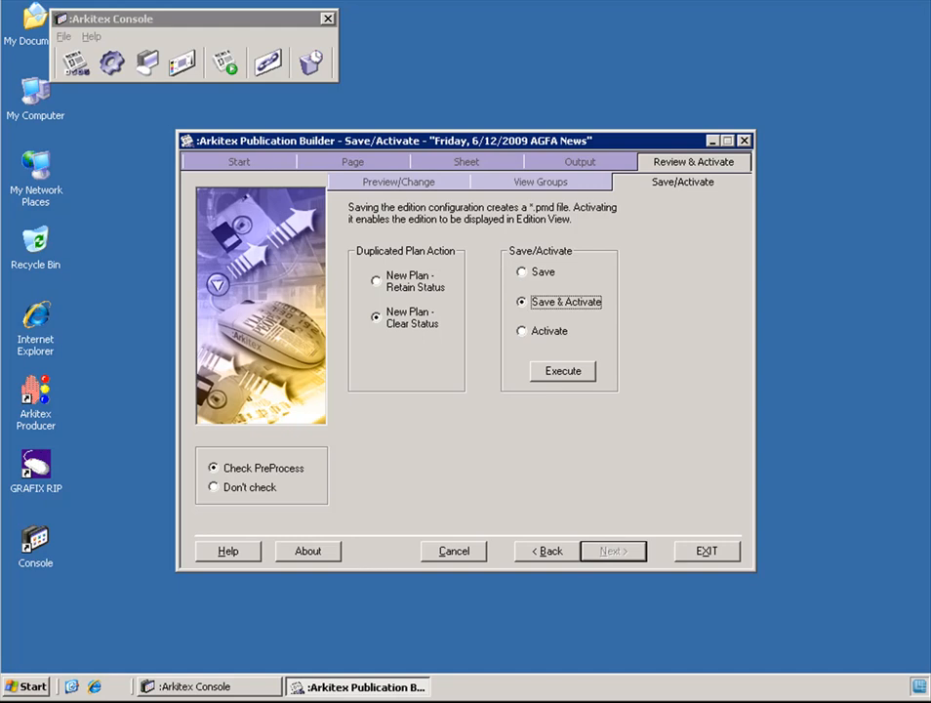
Step: Save and activate the edition with the configuration file name AGFA News, and exit the Publication Builder
click(563, 371)
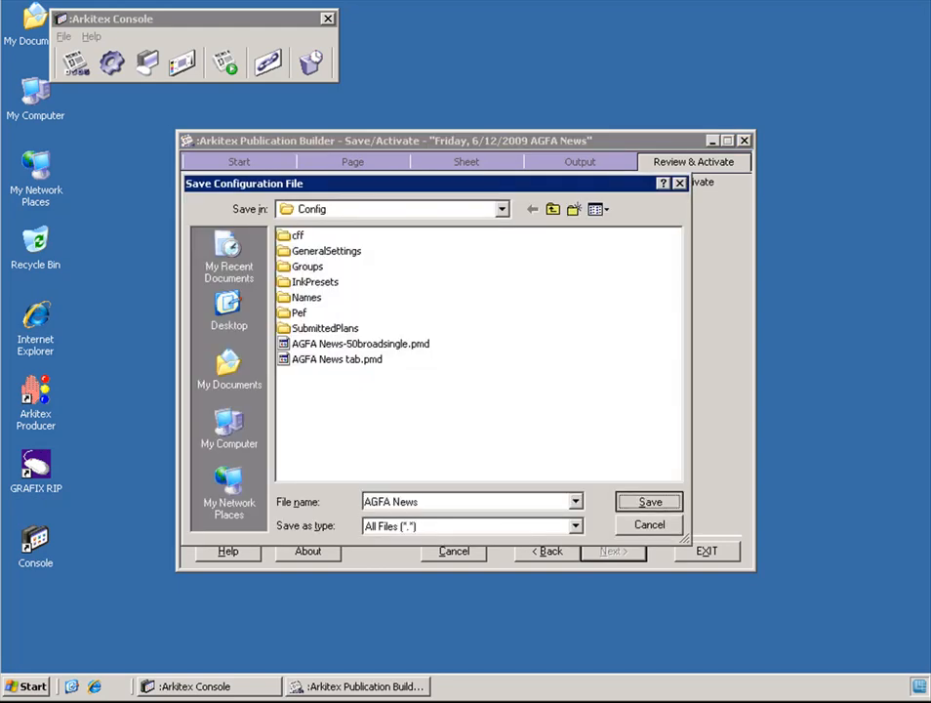
key(Return)
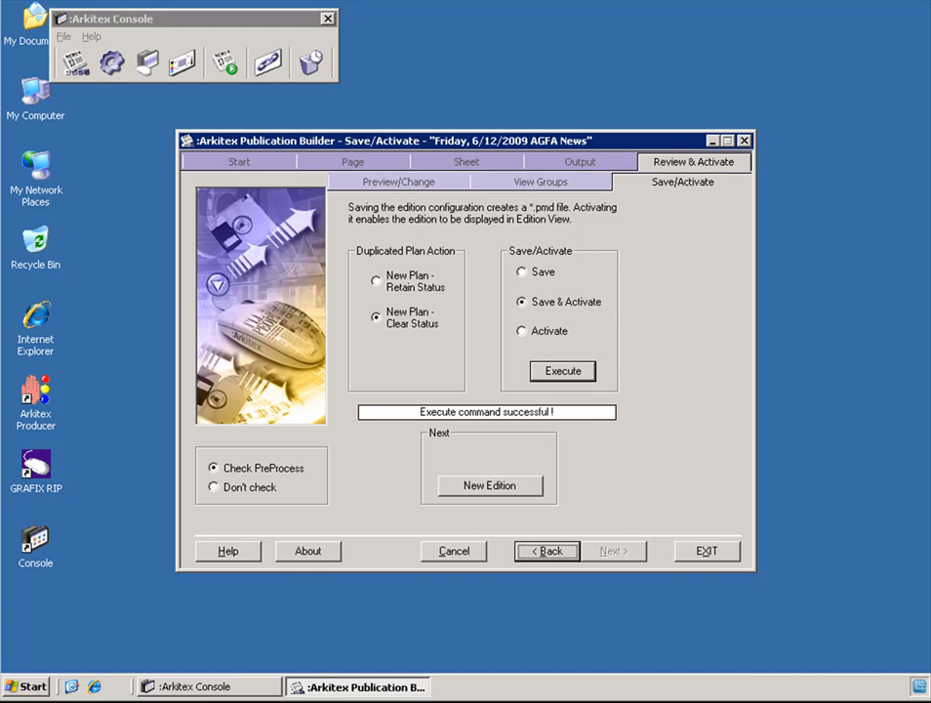
click(490, 486)
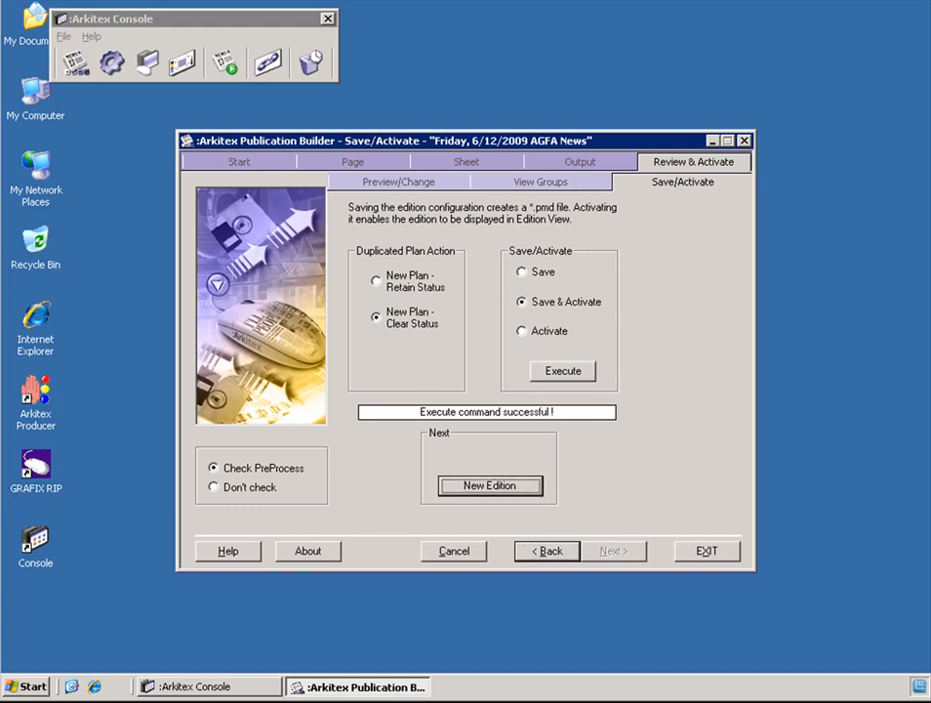
click(706, 551)
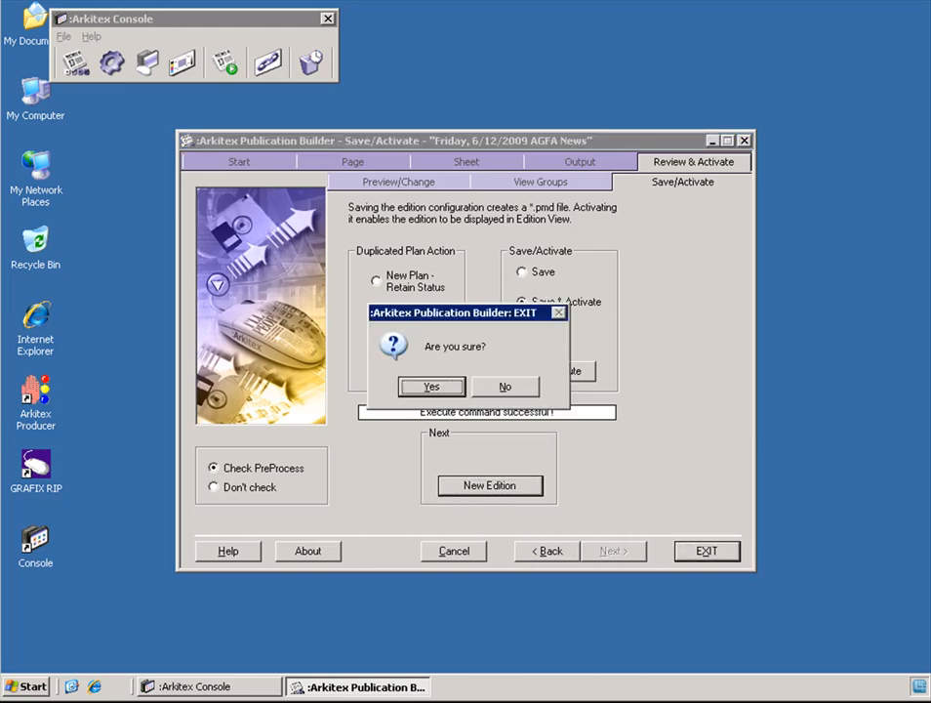
key(Return)
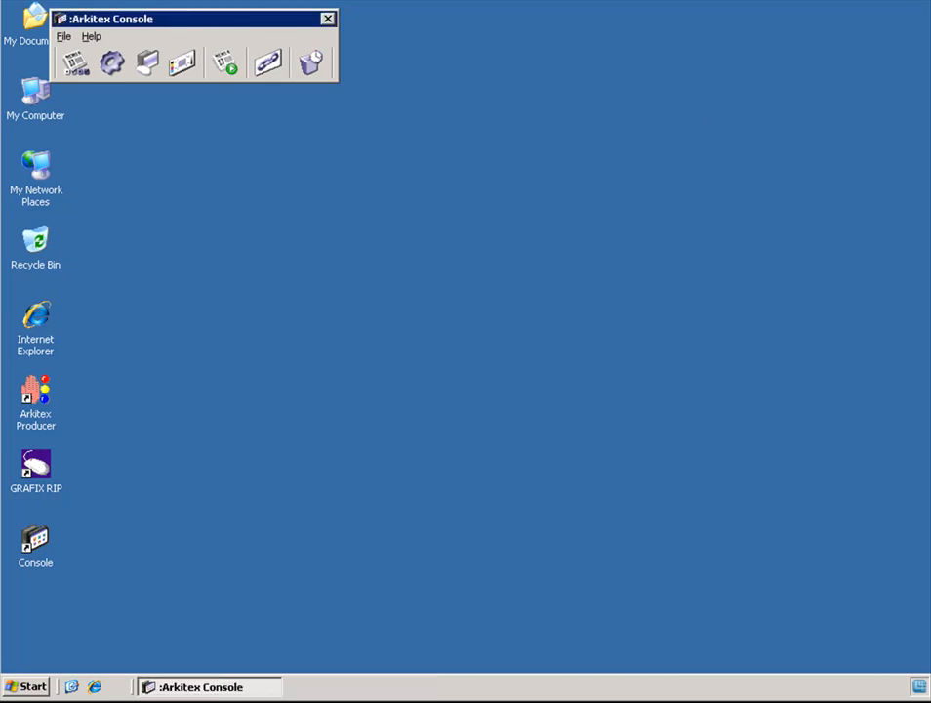